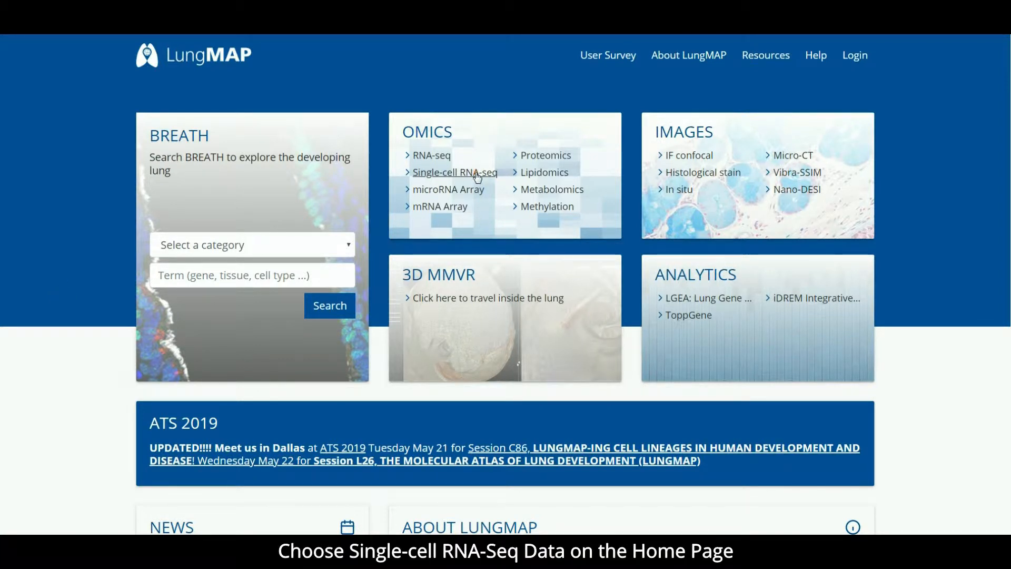
Step: Open the Single-cell RNA-seq data and view the Mus musculus time course experiment covering E16.5 through P28
left_click(477, 174)
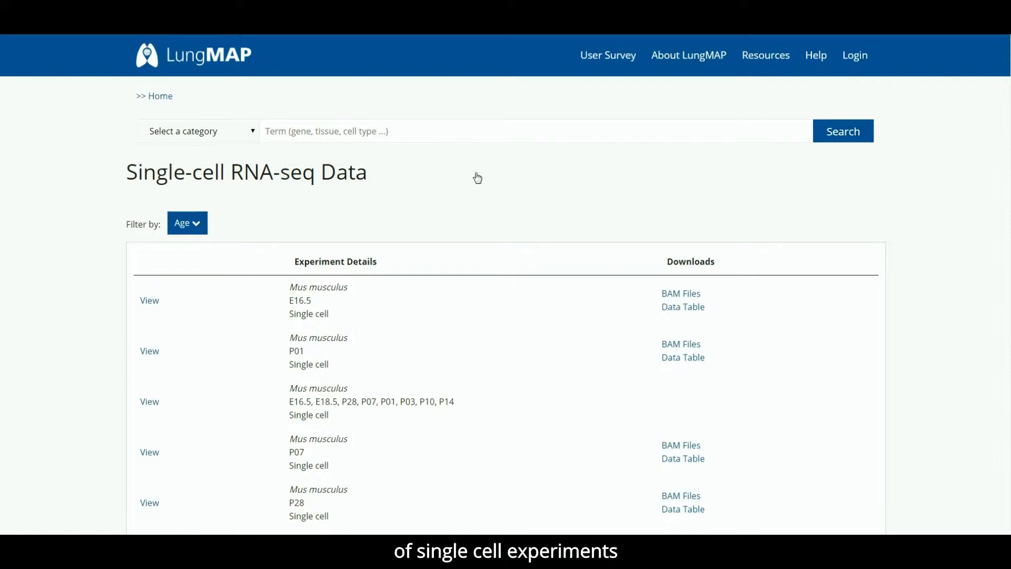
left_click(150, 402)
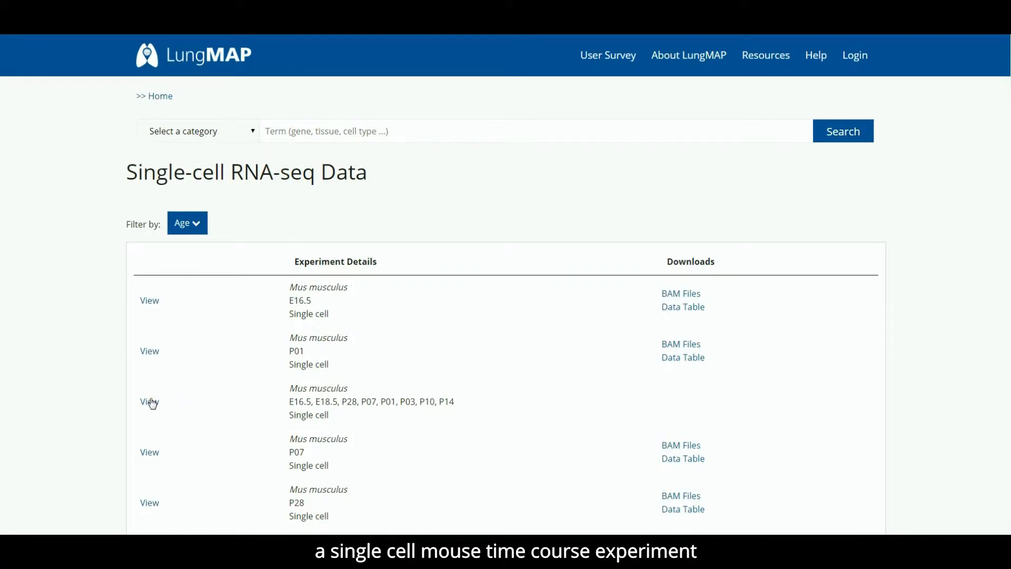
left_click(151, 402)
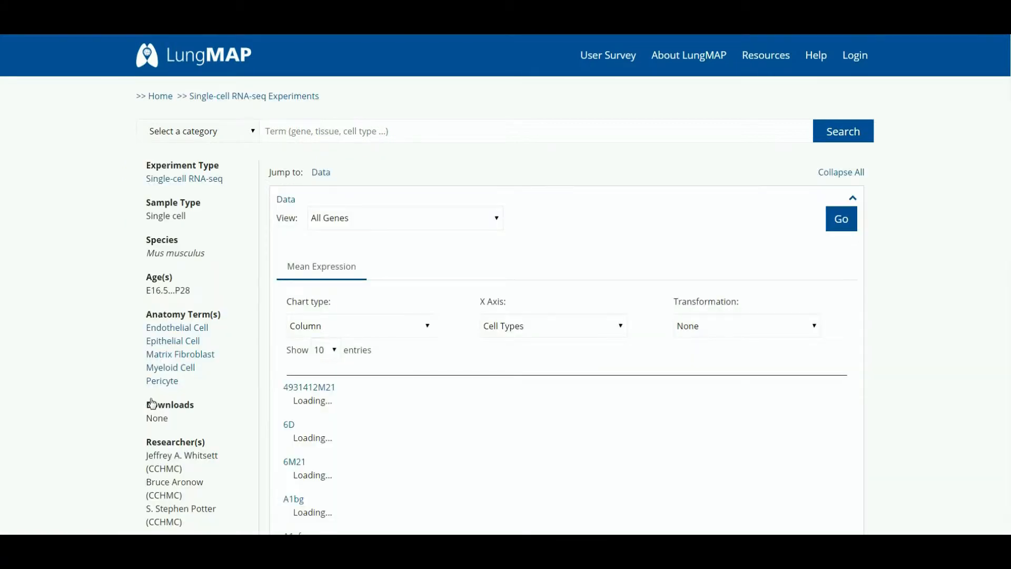
Step: Load the signature gene list Epithelial Overall Top 500 Genes and open its heat map in the larger view
left_click(431, 215)
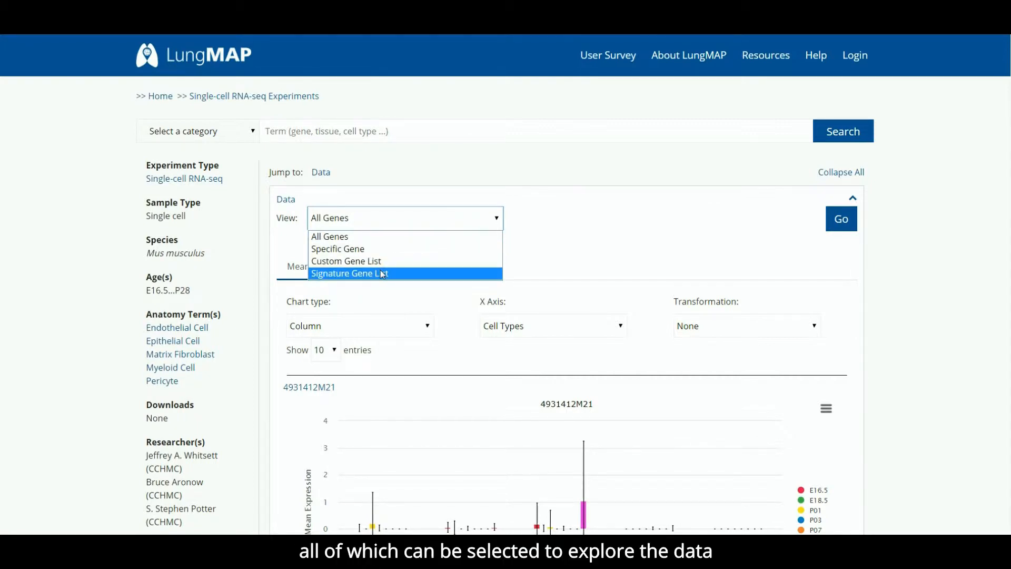
left_click(543, 241)
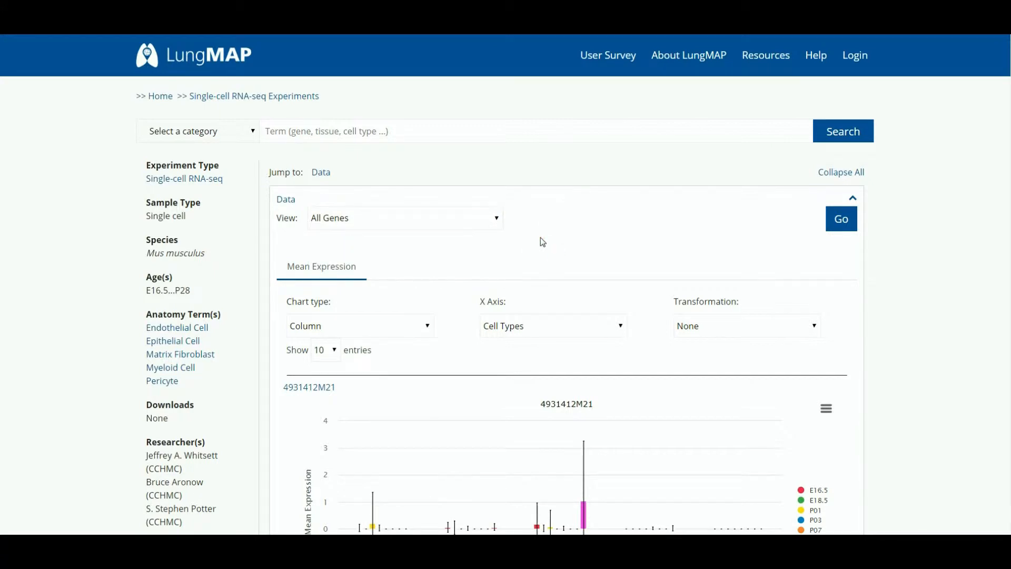
left_click(440, 217)
left_click(383, 271)
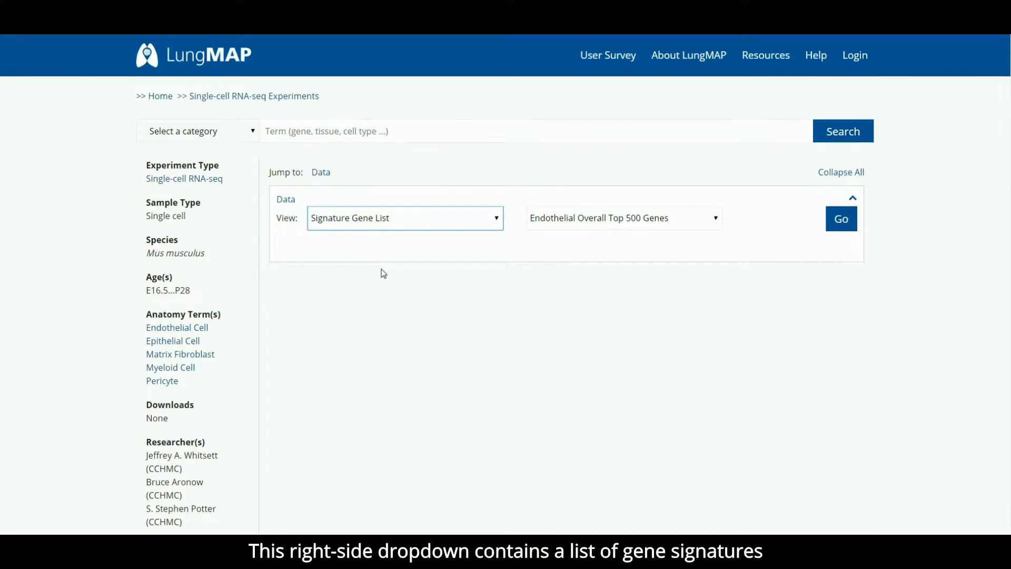
left_click(610, 217)
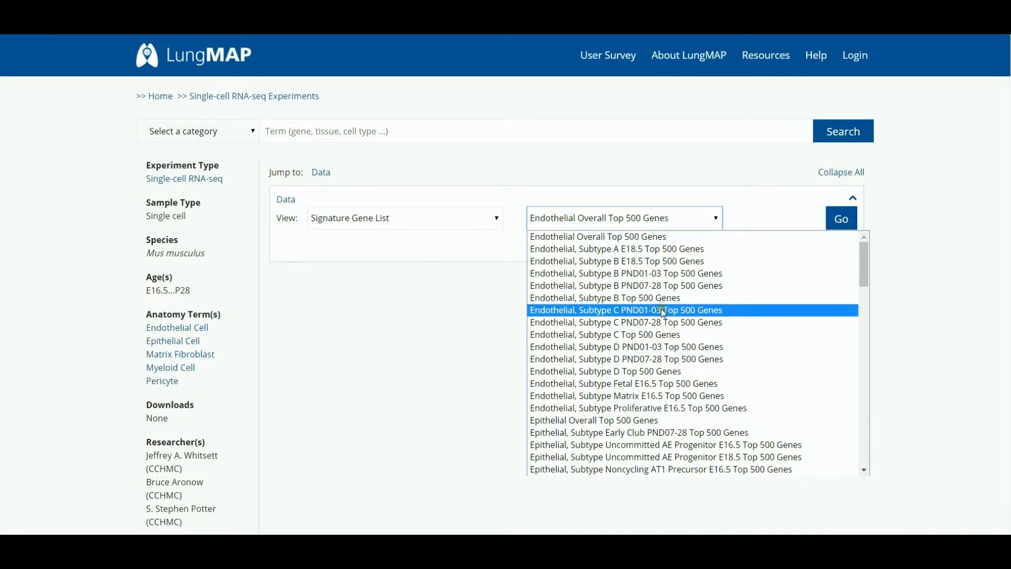
left_click(613, 420)
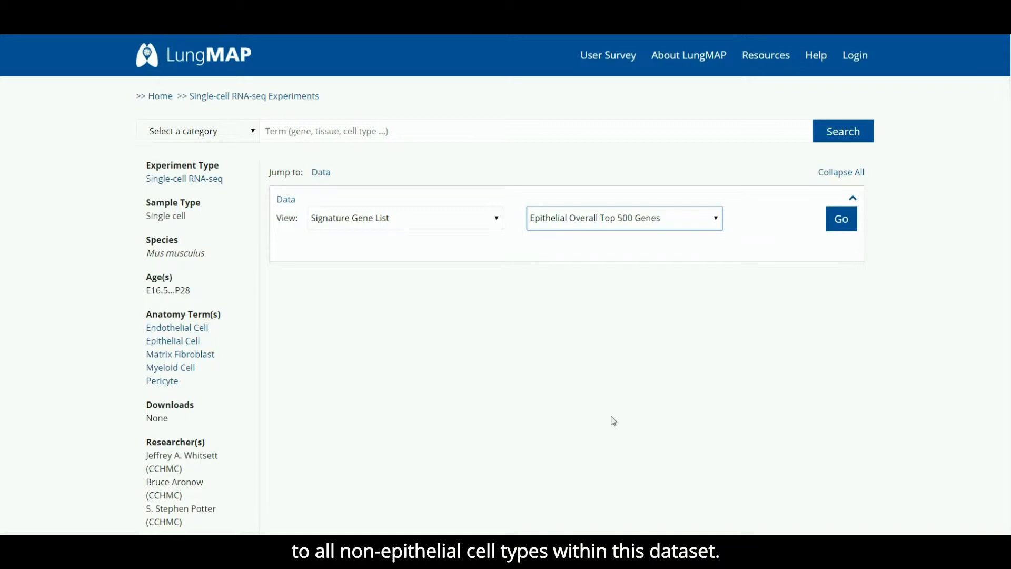
left_click(840, 230)
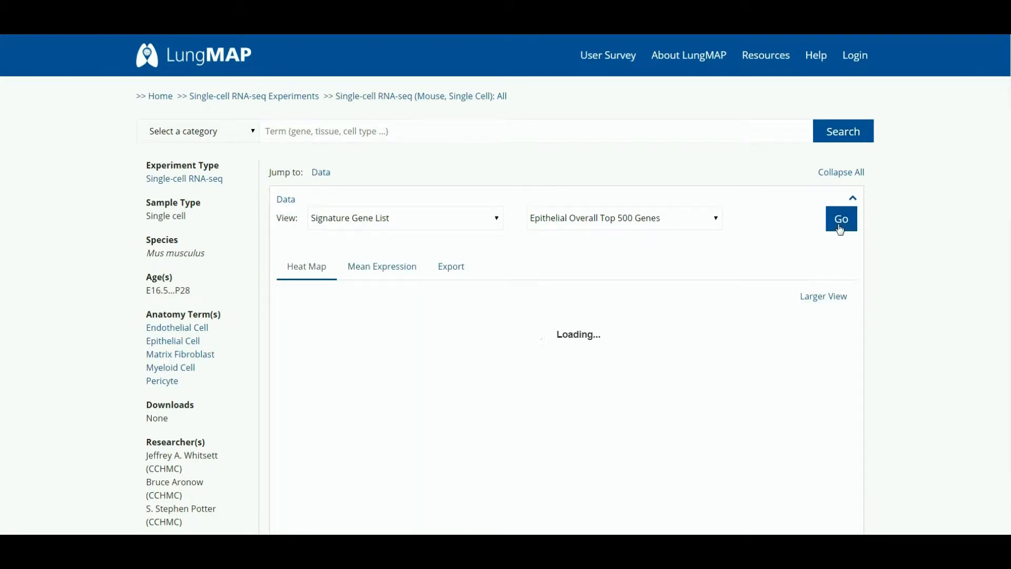
scroll(841, 230, "down", 2)
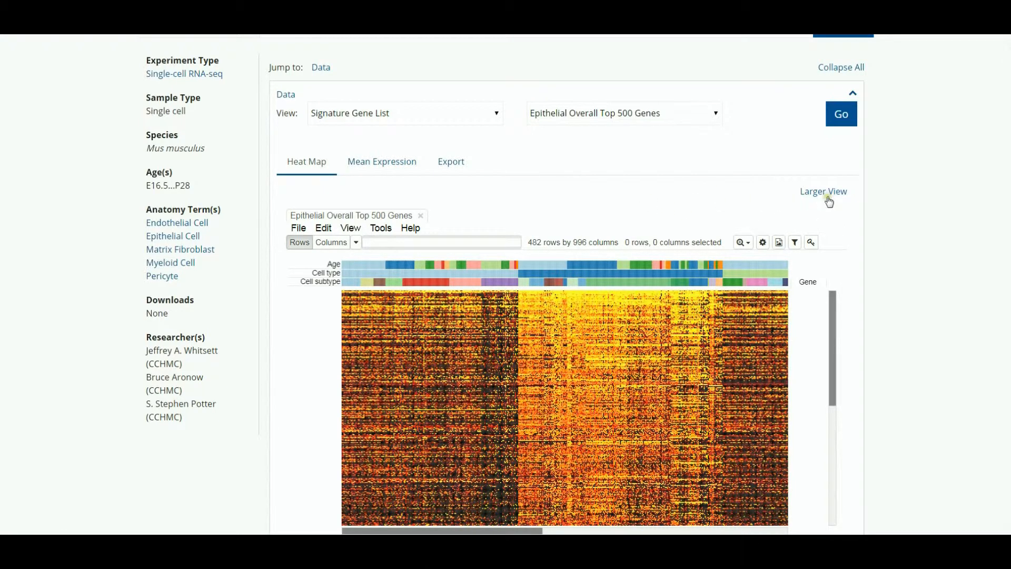
left_click(827, 195)
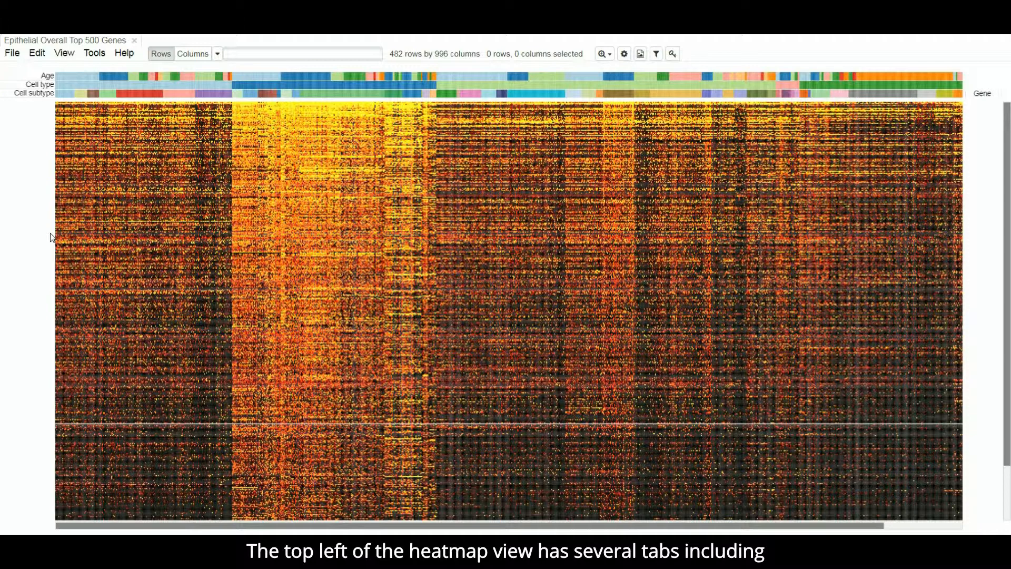
left_click(12, 53)
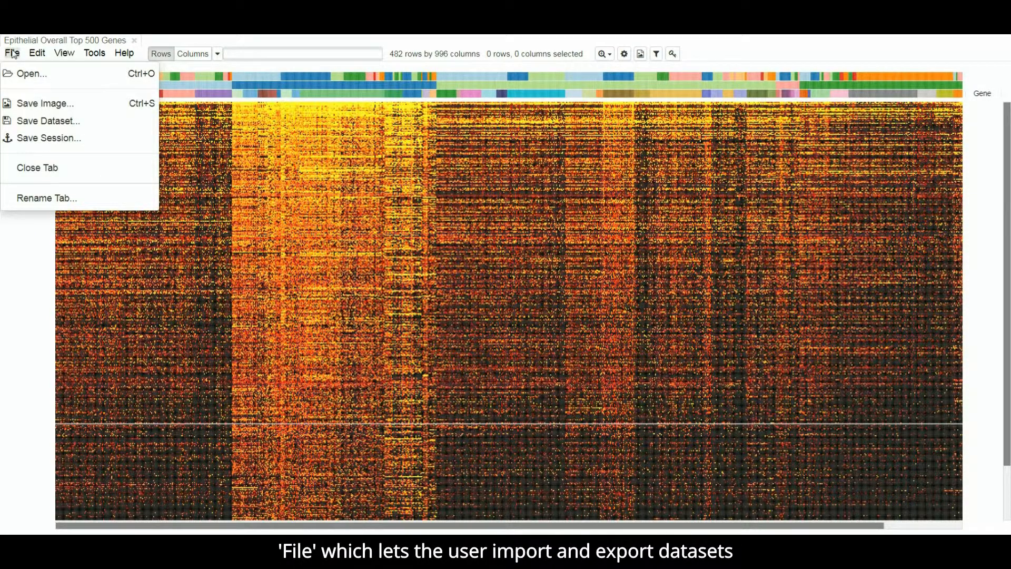
left_click(13, 53)
left_click(32, 55)
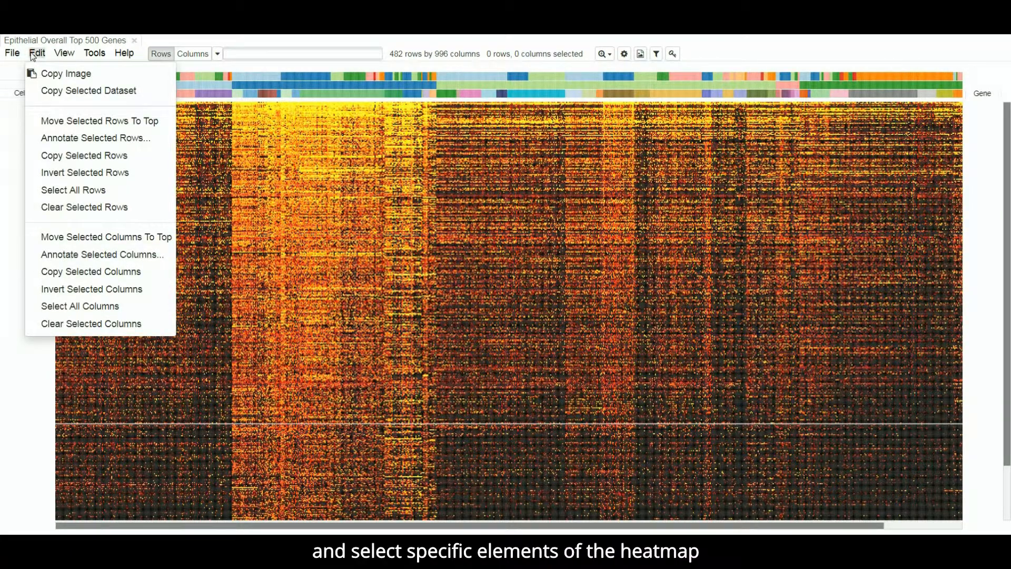
left_click(34, 54)
left_click(64, 53)
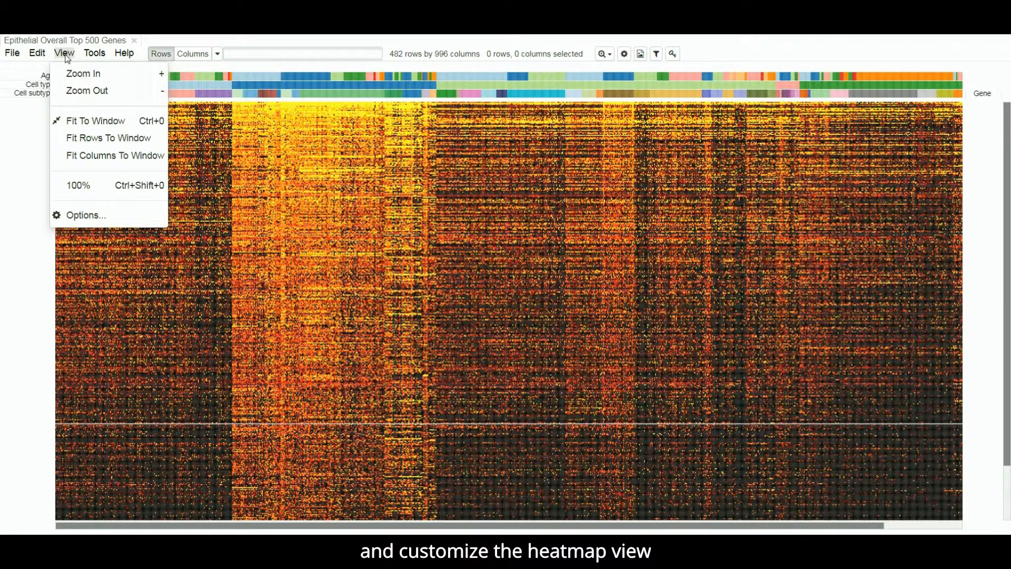
left_click(93, 55)
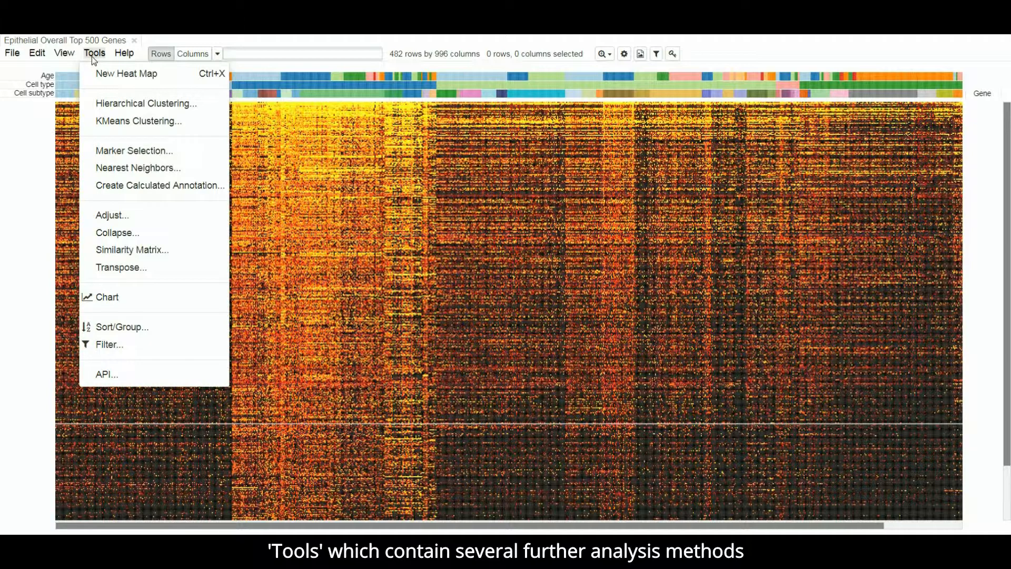
left_click(92, 55)
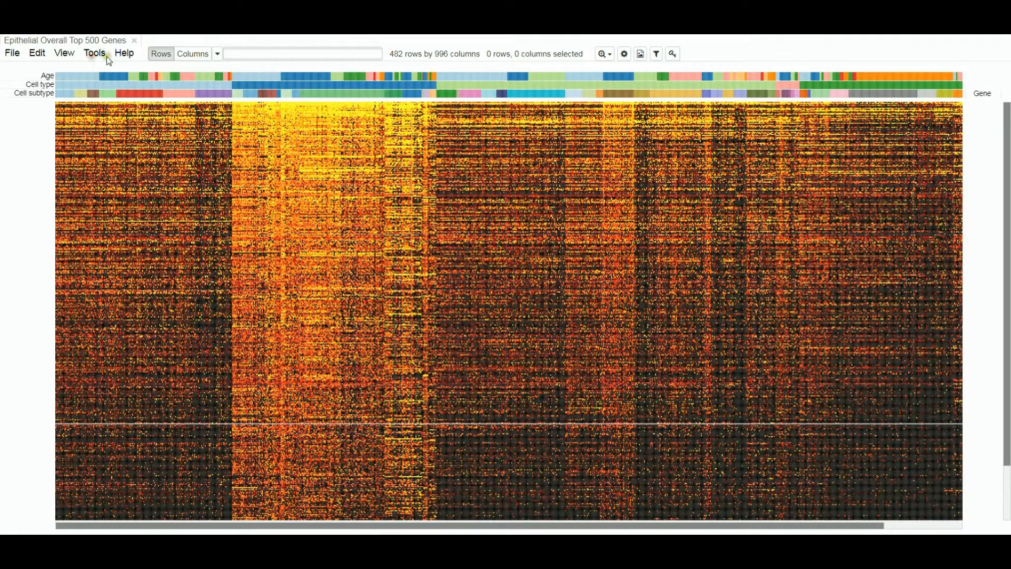
left_click(120, 58)
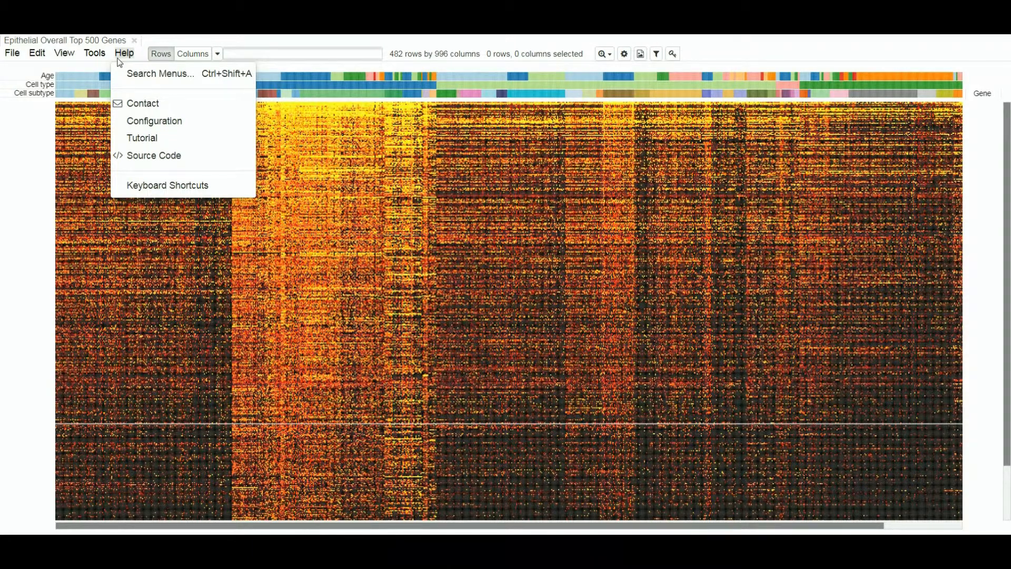
left_click(119, 61)
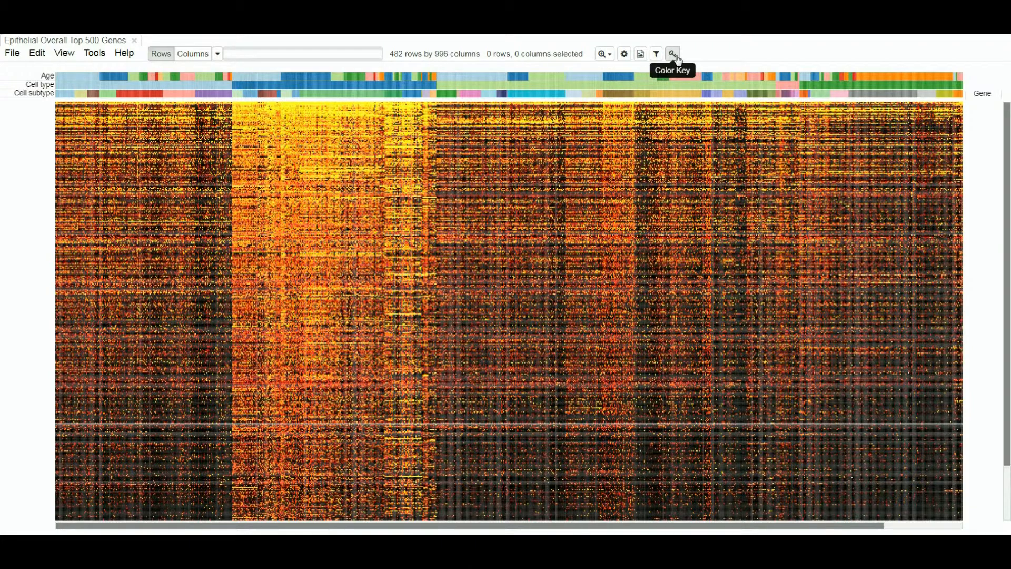
Step: Fit the complete heat map to the window and sort its columns by cell type and cell subtype
left_click(611, 55)
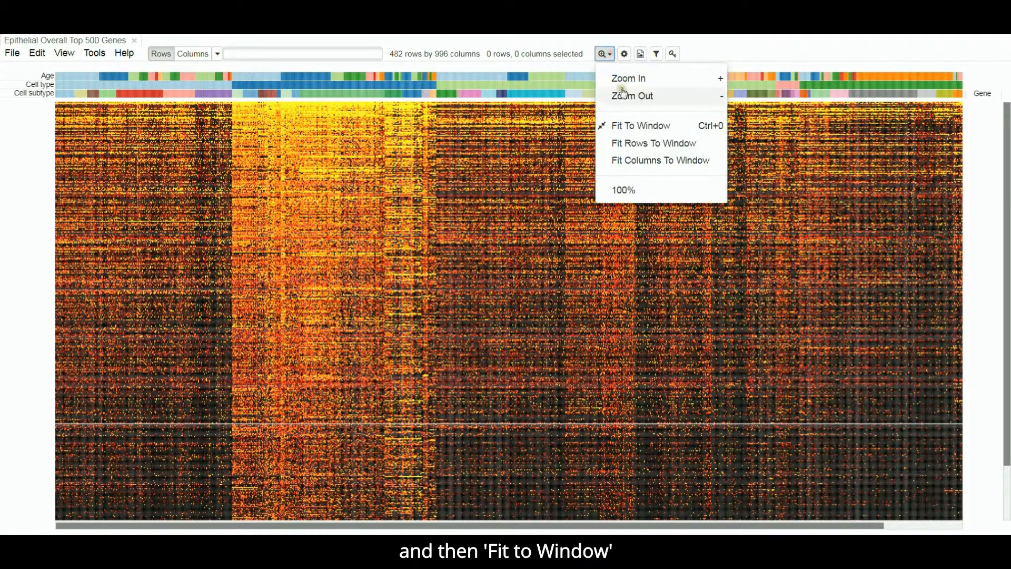
left_click(623, 125)
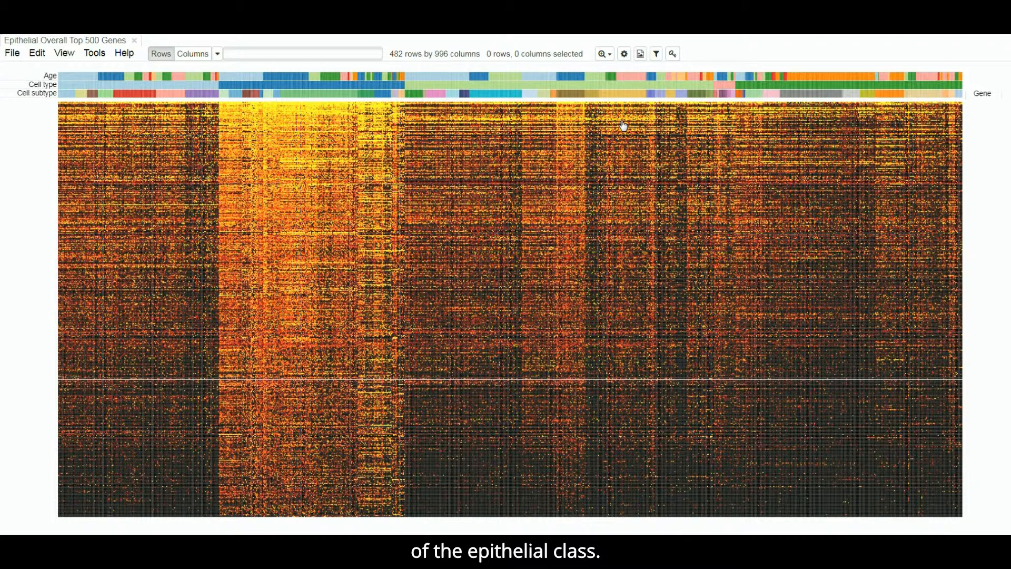
left_click(42, 86)
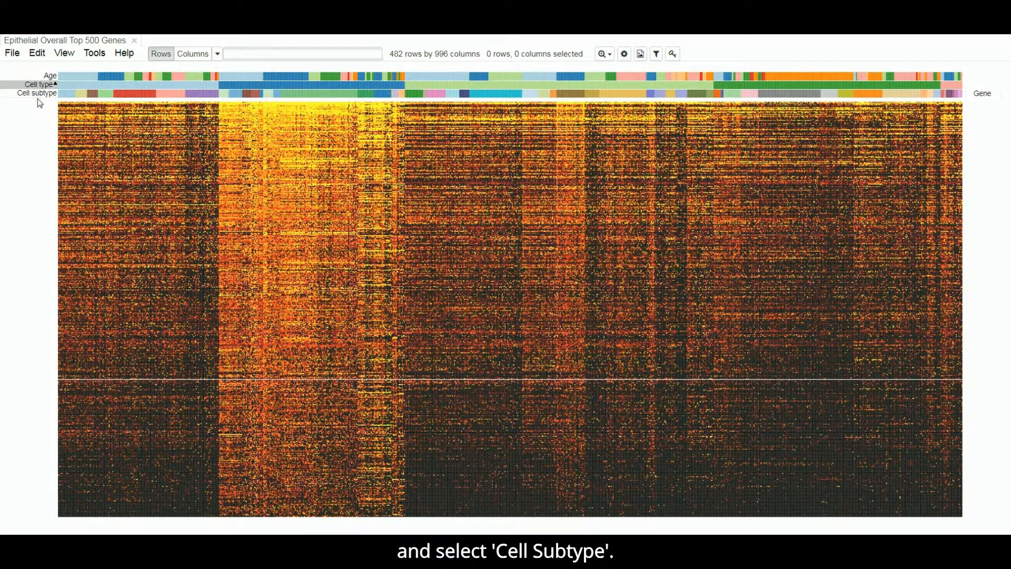
left_click(38, 93, "shift")
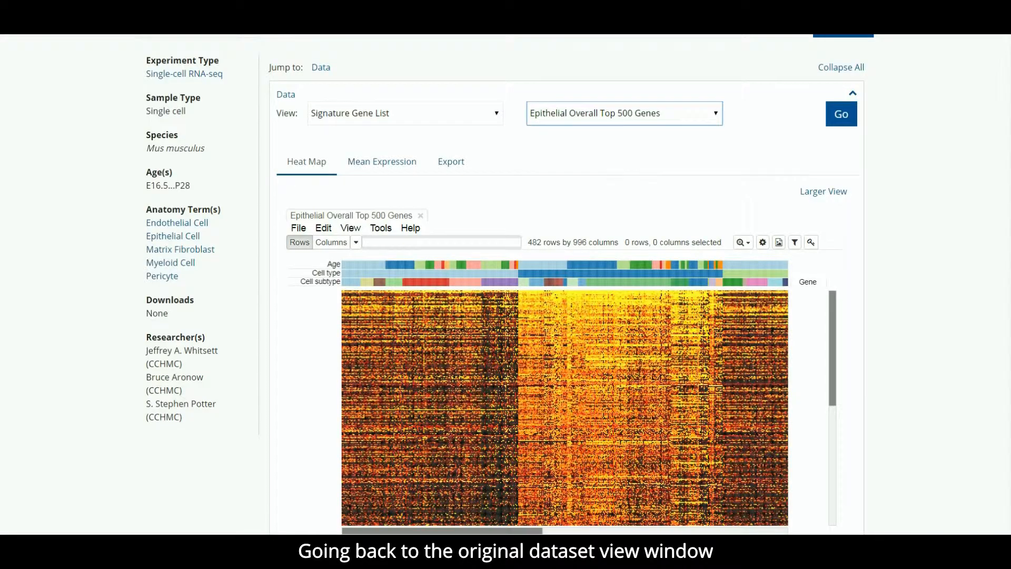
Step: Back in the original dataset view, load the heat map for the signature Epithelial, Subtype AT1 E18.5 Top 500 Genes
left_click(621, 113)
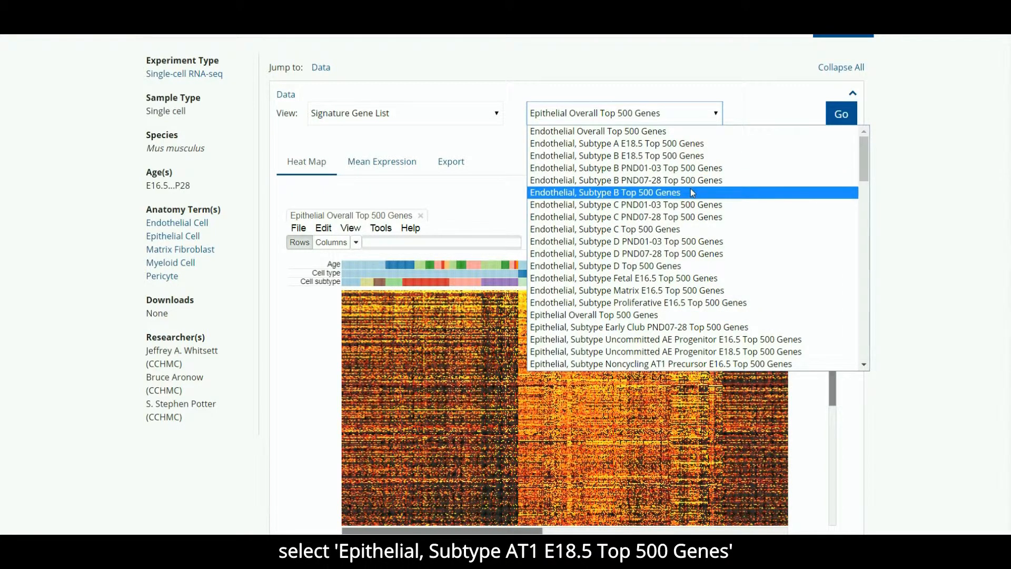
scroll(692, 192, "down", 3)
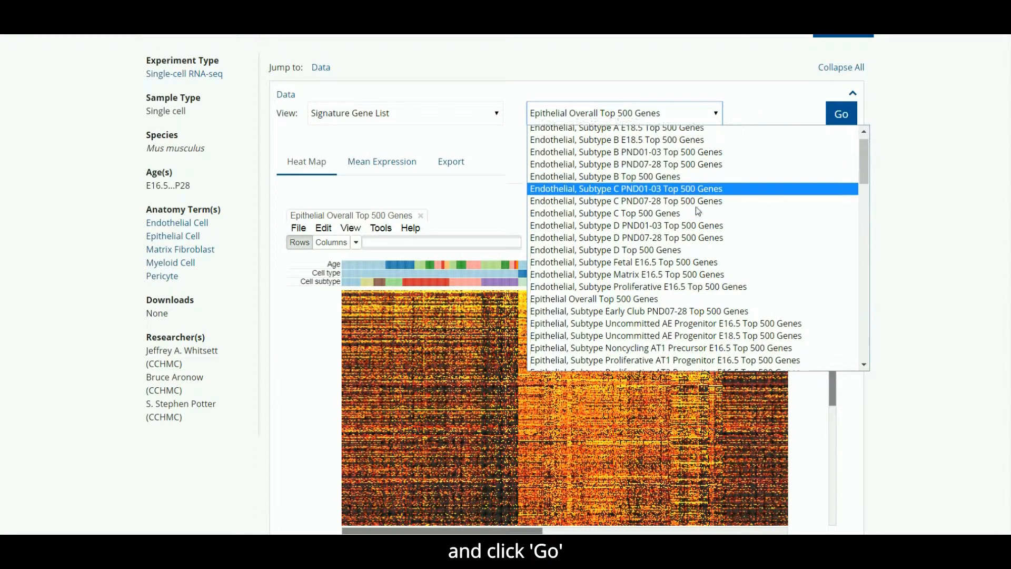
scroll(698, 211, "down", 5)
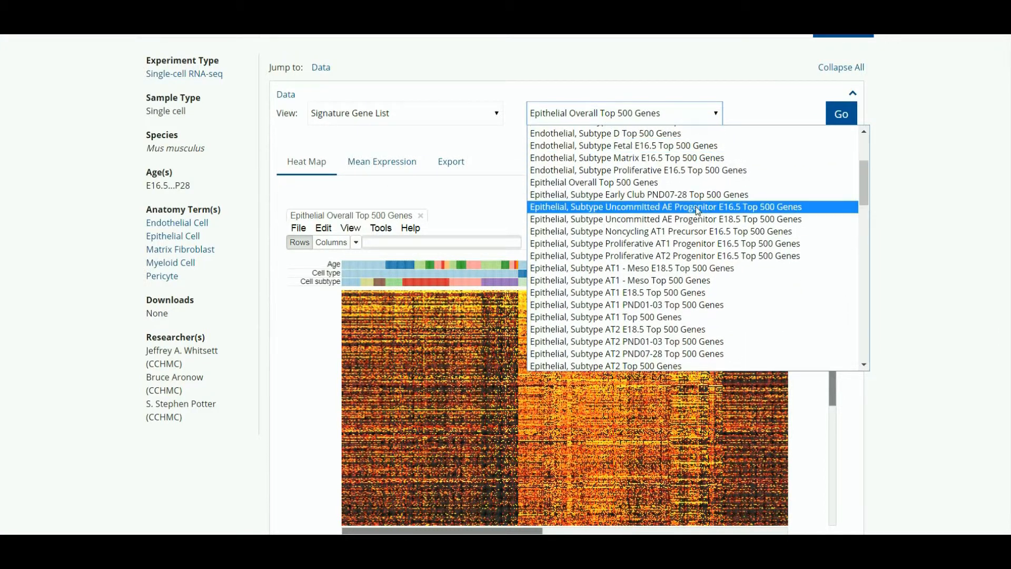
left_click(663, 248)
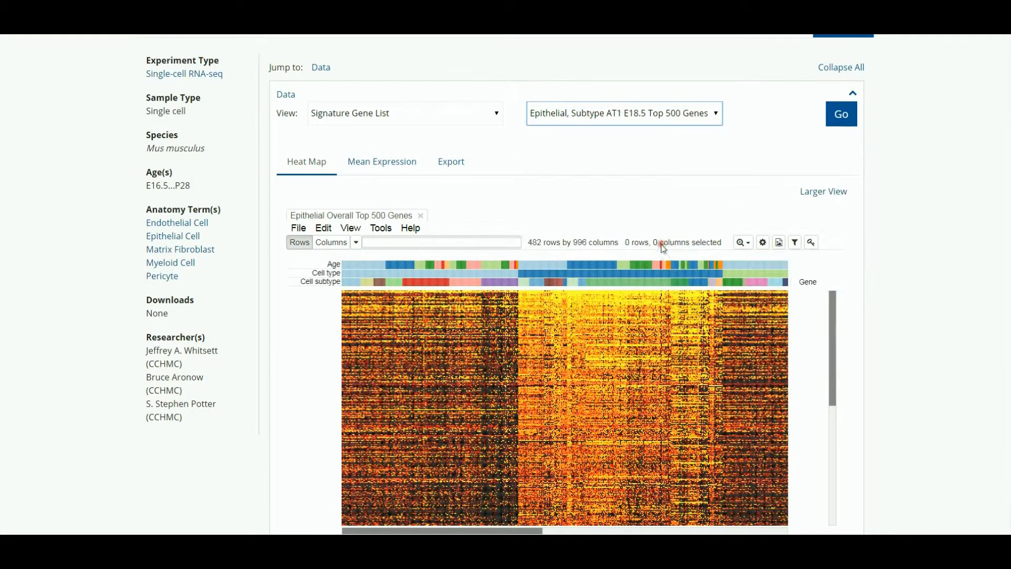
left_click(845, 120)
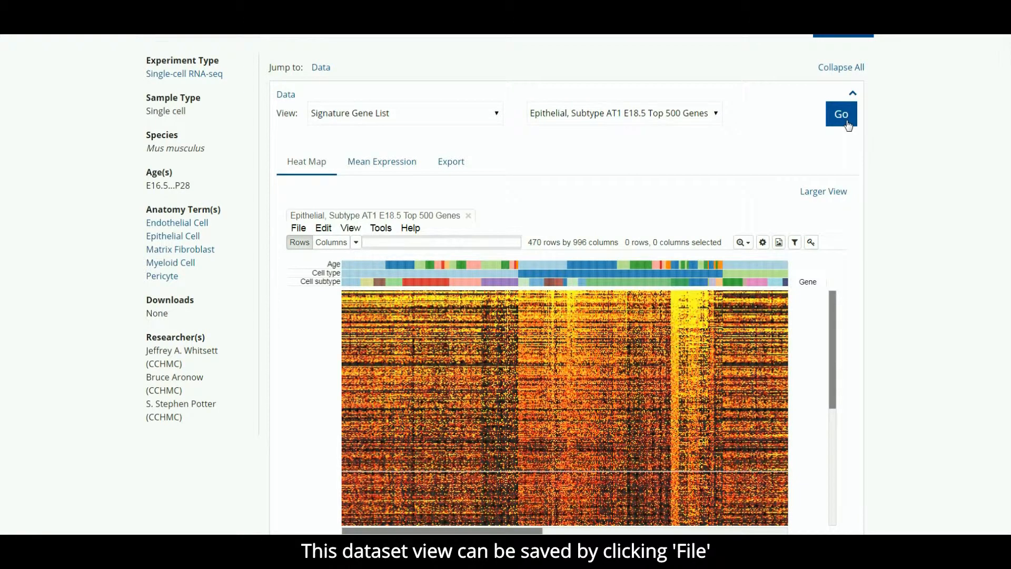
Step: Save the displayed heat map's dataset as AT1_E18.5 in GCT version 1.3 format
left_click(303, 232)
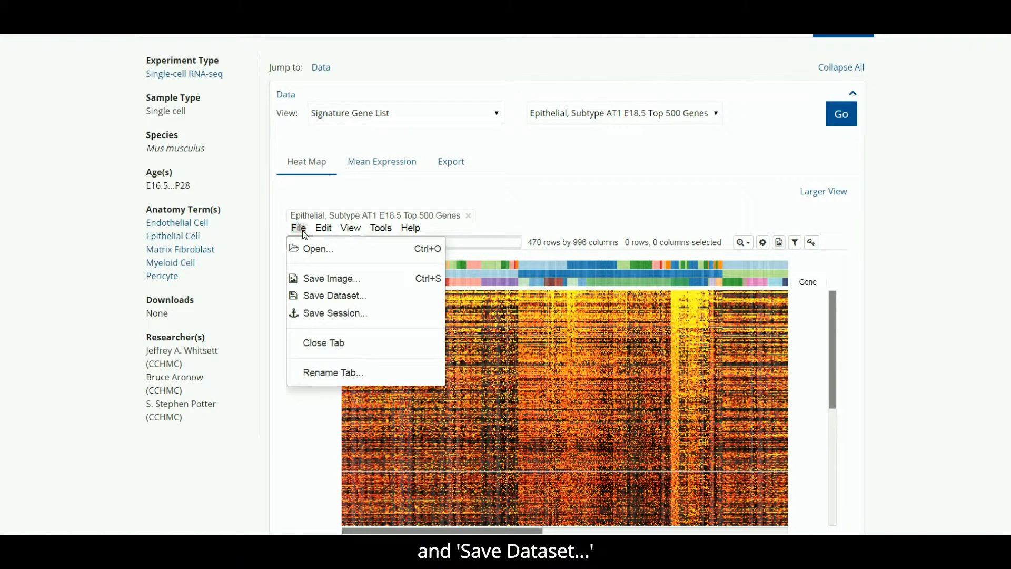
left_click(314, 295)
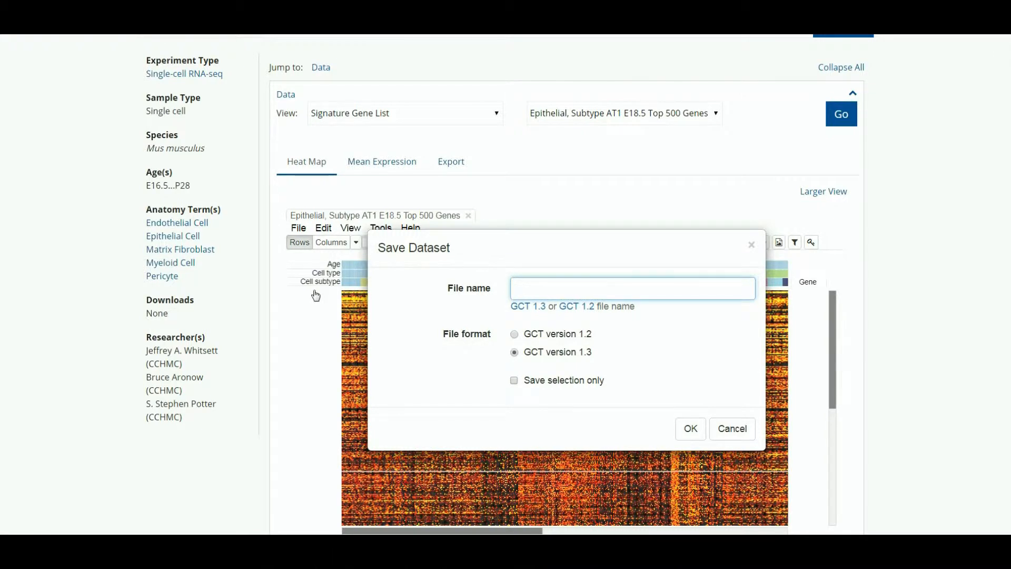
type("AT1")
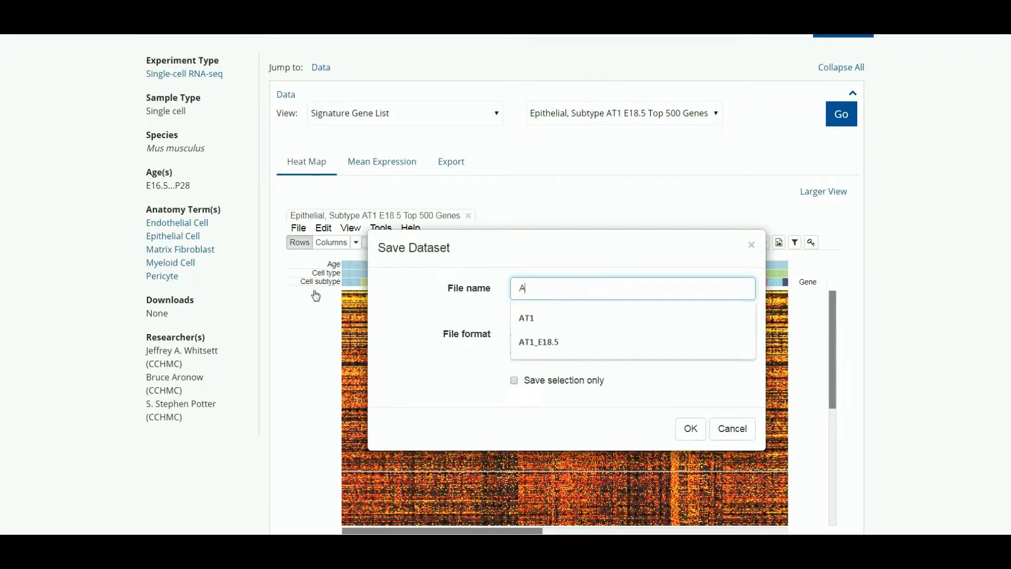
left_click(553, 344)
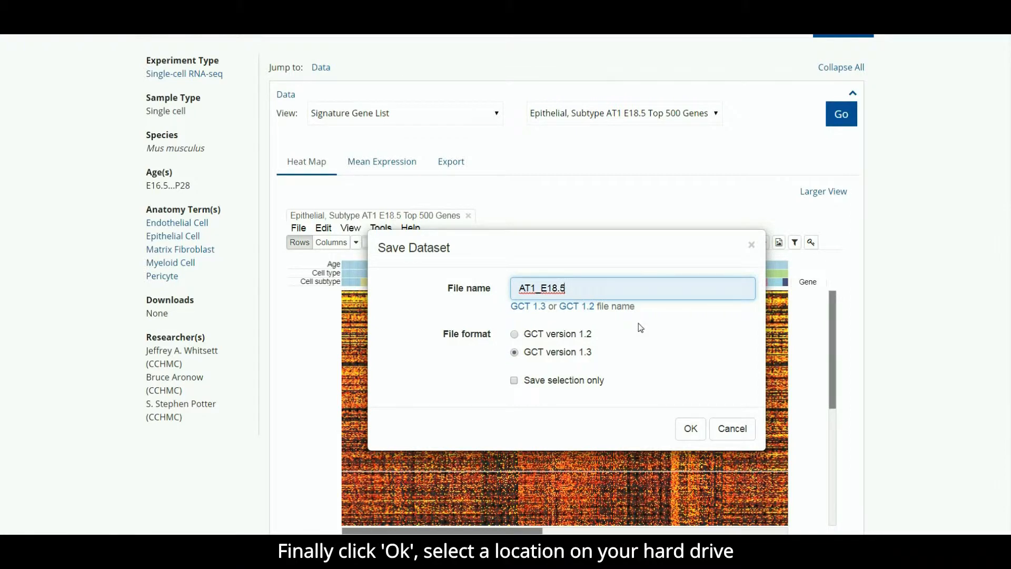
left_click(689, 428)
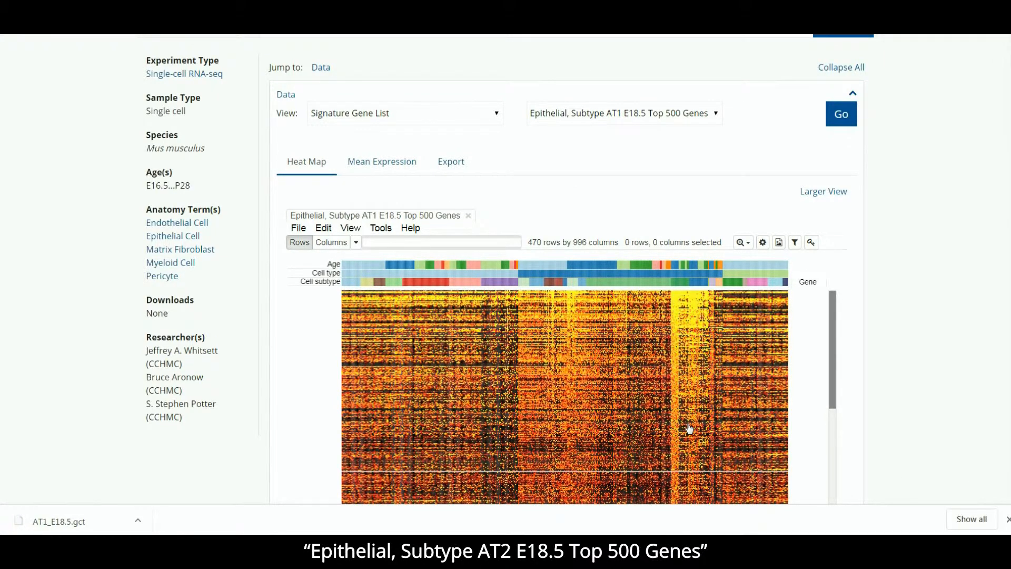
Step: Load the heat map for the signature gene list Epithelial, Subtype AT2 Top 500 Genes
left_click(674, 113)
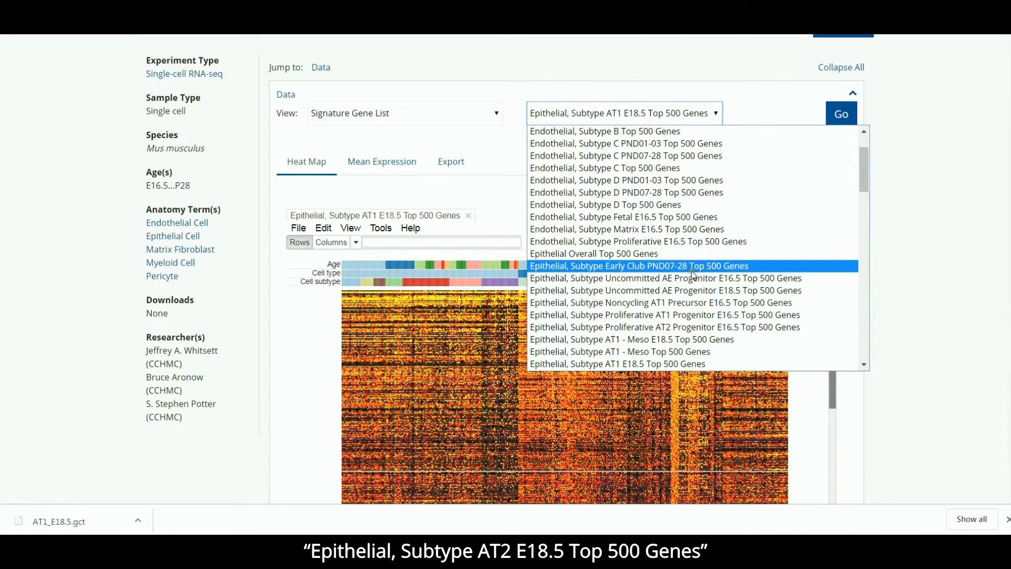
scroll(693, 274, "down", 4)
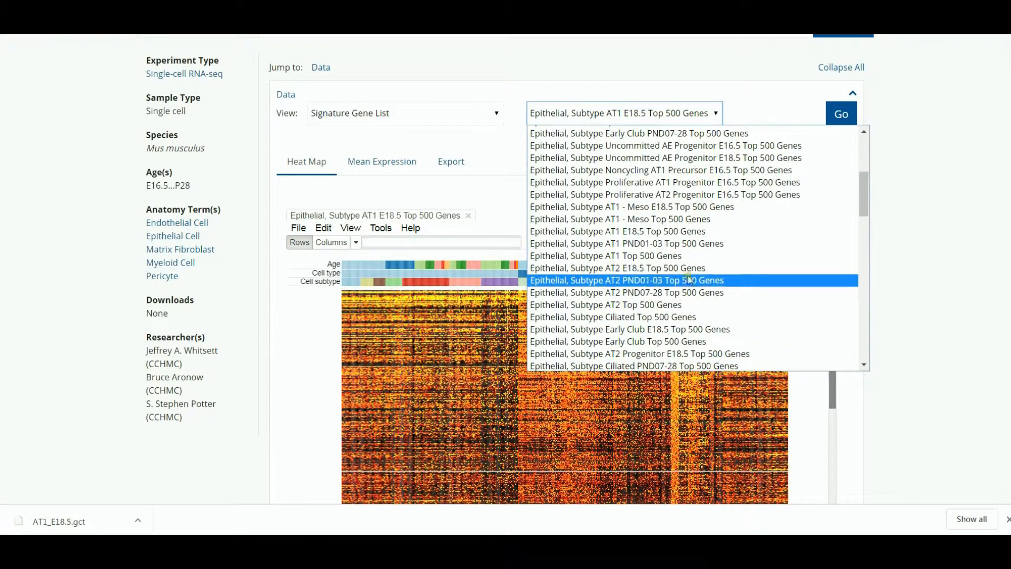
left_click(663, 304)
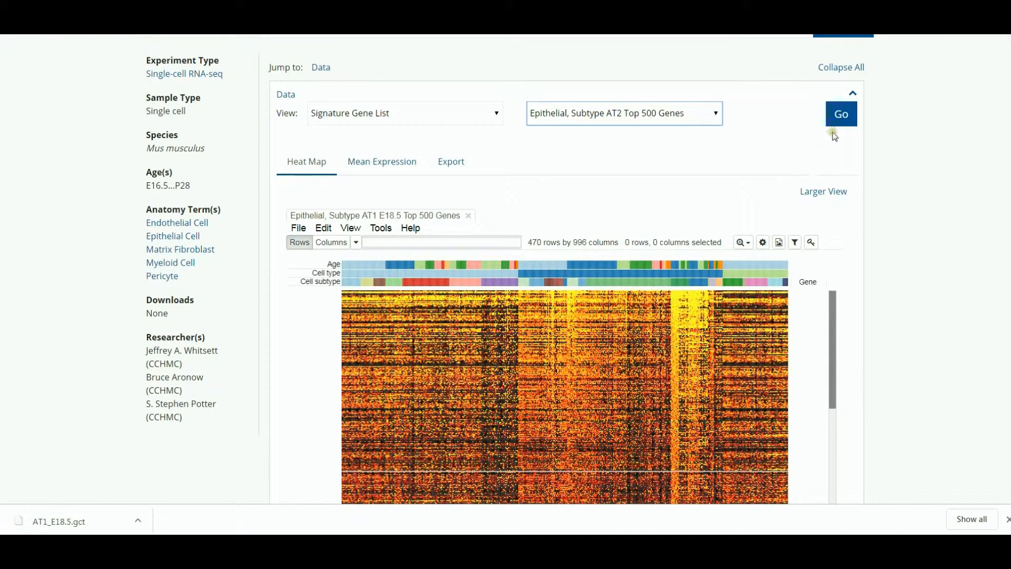
left_click(842, 115)
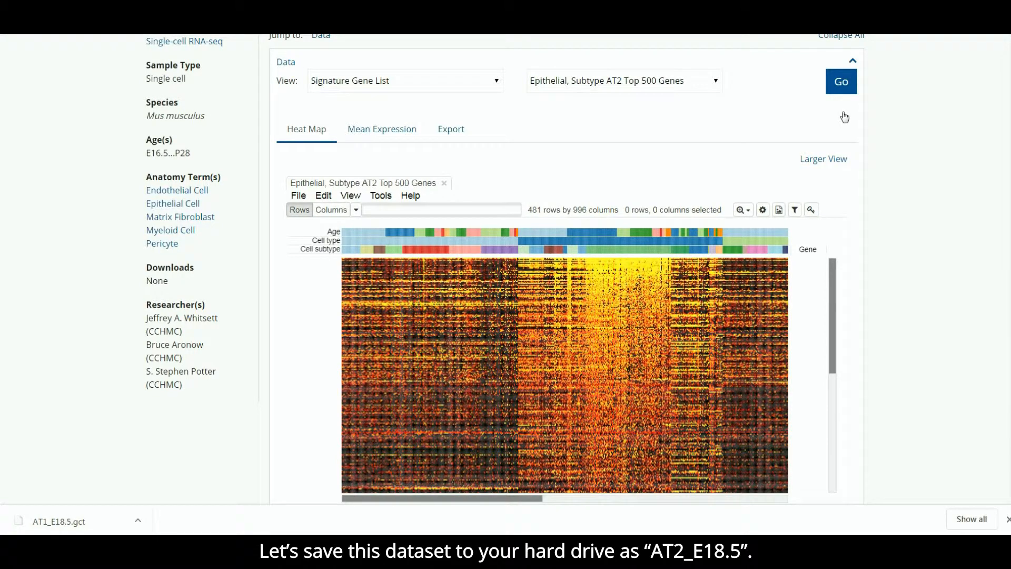
Step: Save the displayed AT2 heat map's dataset as AT2_E18.5 in GCT version 1.3 format
left_click(306, 194)
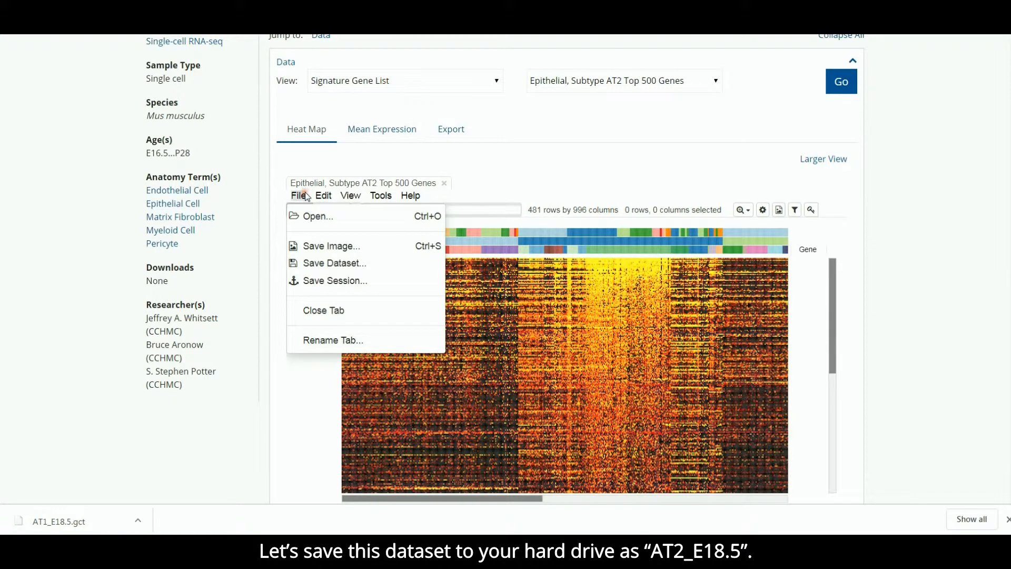
left_click(311, 262)
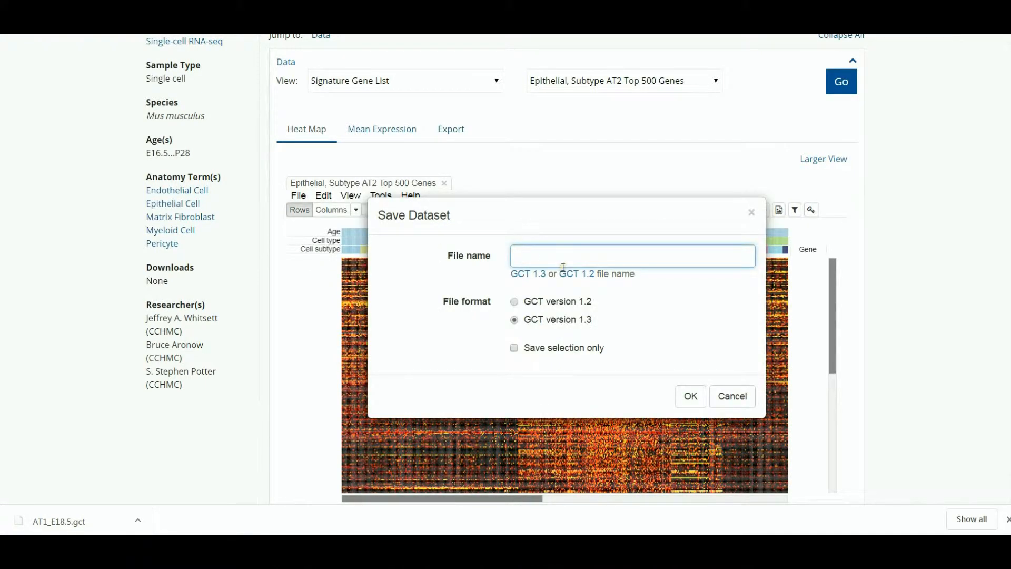
type("AT1_")
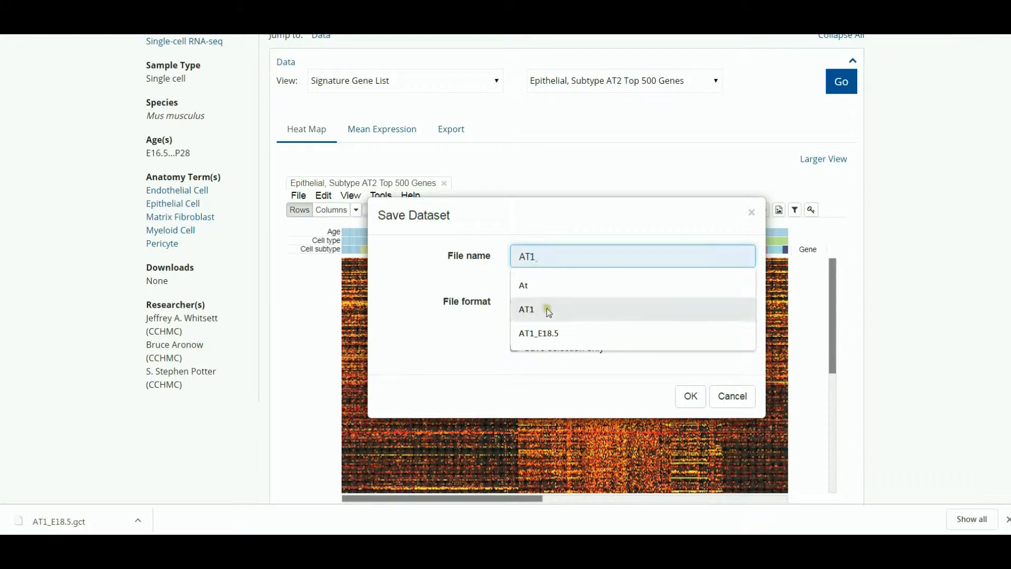
left_click(539, 333)
left_click(537, 256)
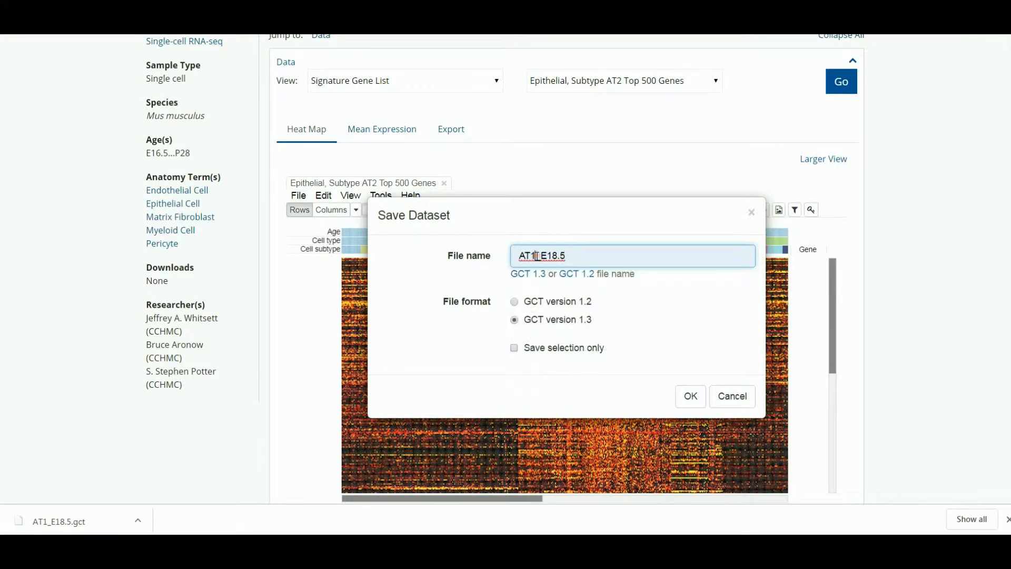
key("BackSpace")
type("2")
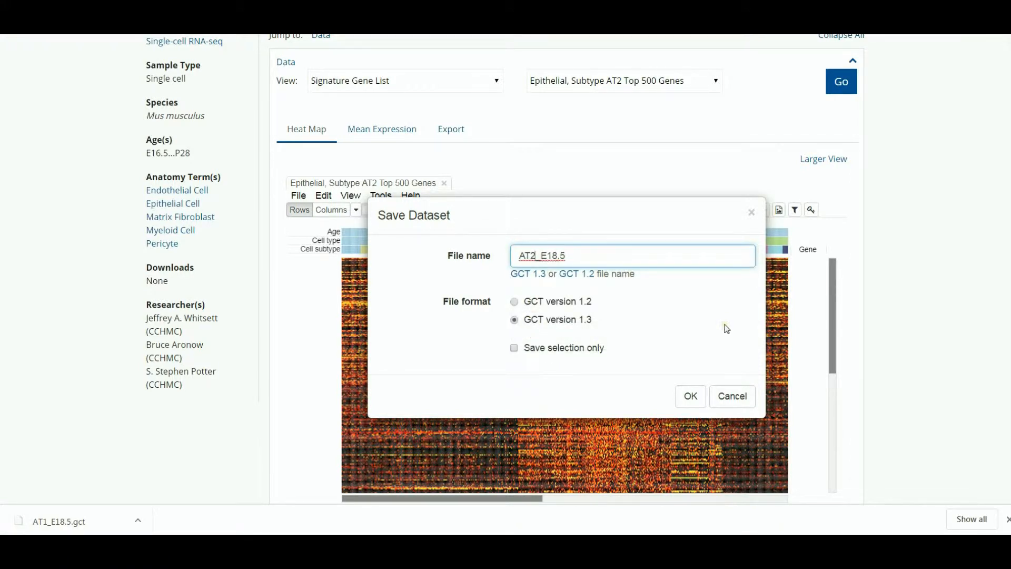
left_click(694, 398)
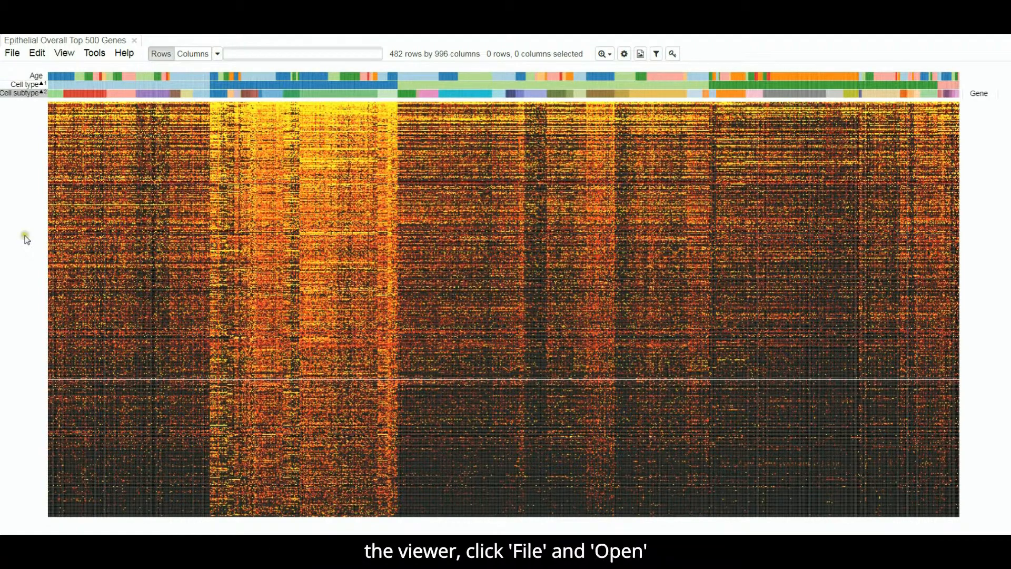
Step: In the Epithelial Overall Top 500 Genes viewer, open AT1_E18.5.gct from the computer and choose to append its rows to the current dataset
left_click(12, 53)
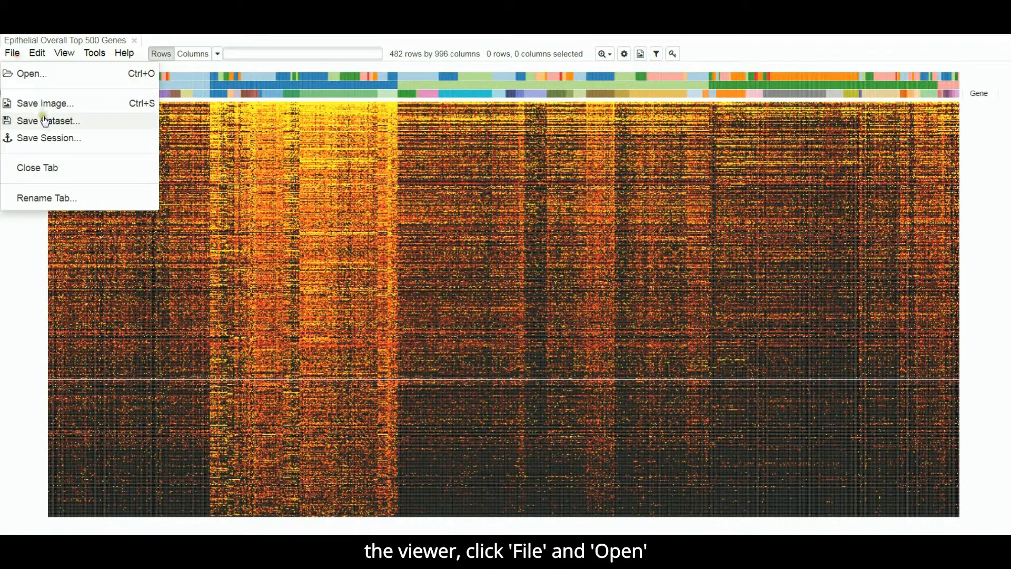
left_click(26, 75)
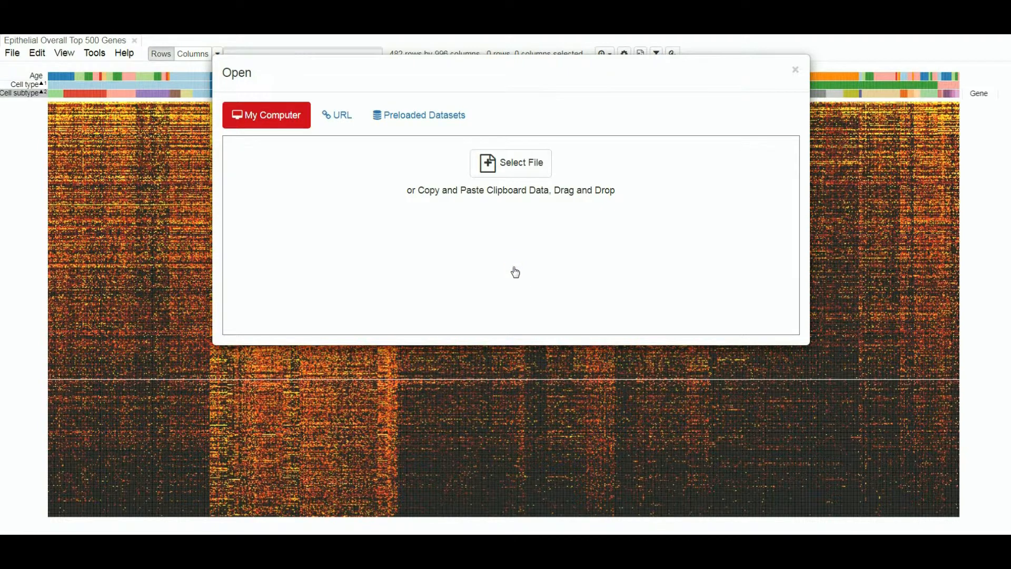
left_click(512, 167)
left_click(230, 111)
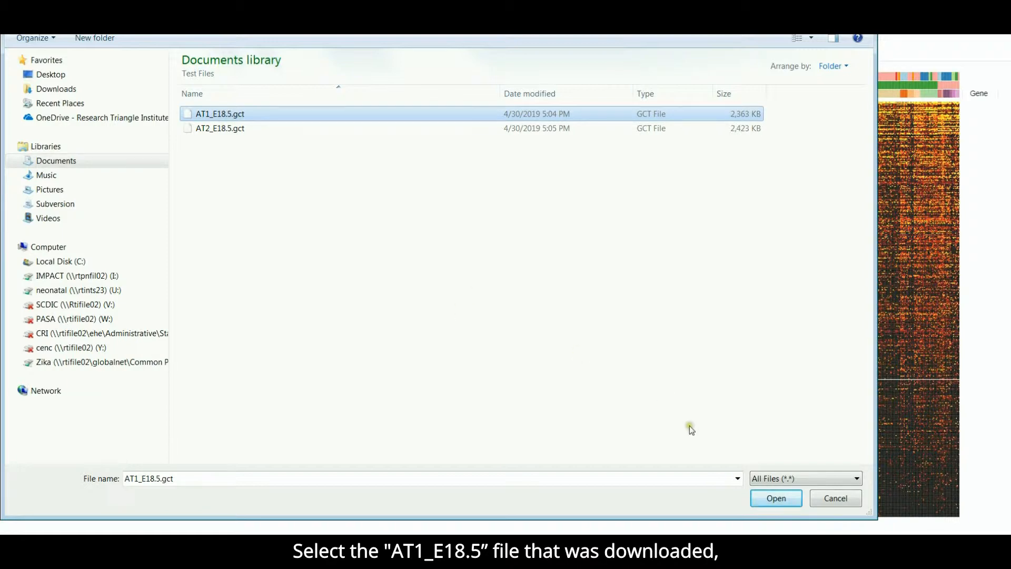
left_click(776, 498)
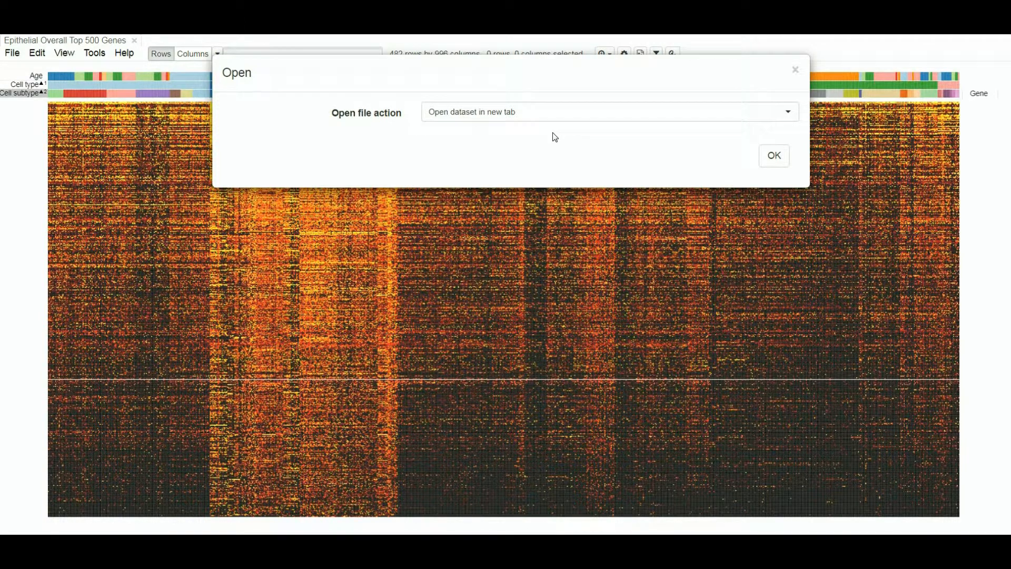
left_click(511, 113)
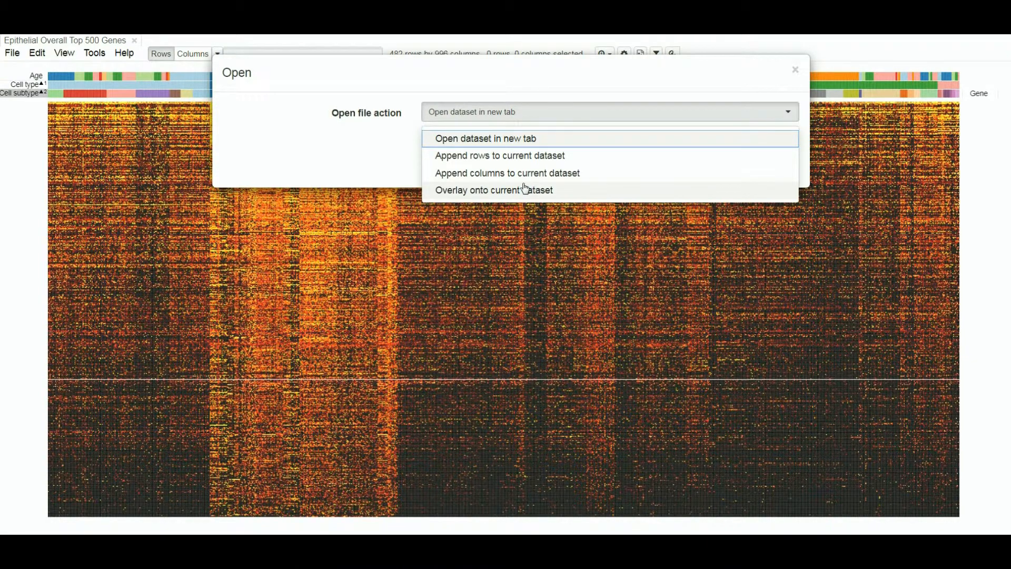
left_click(509, 156)
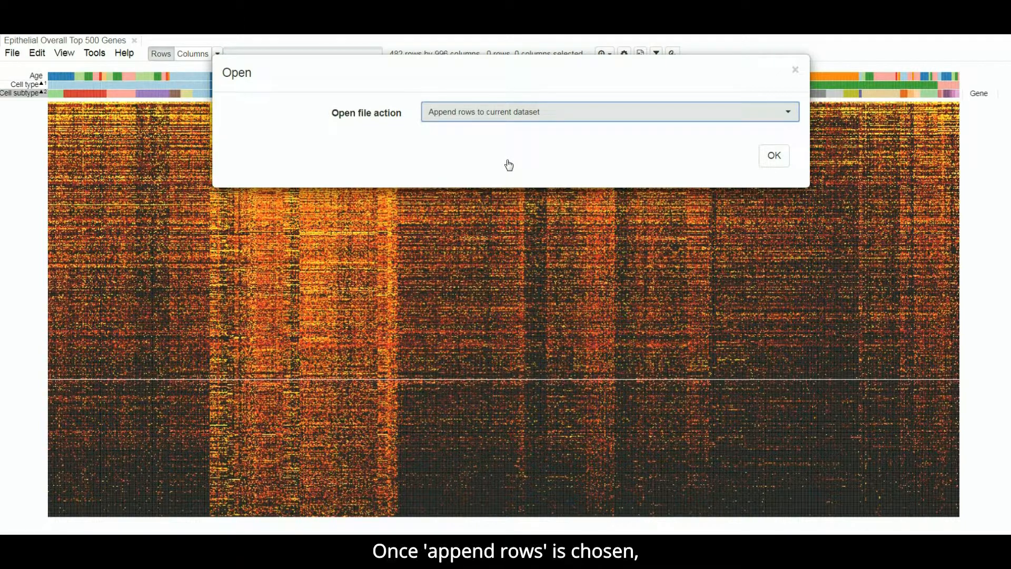
left_click(775, 156)
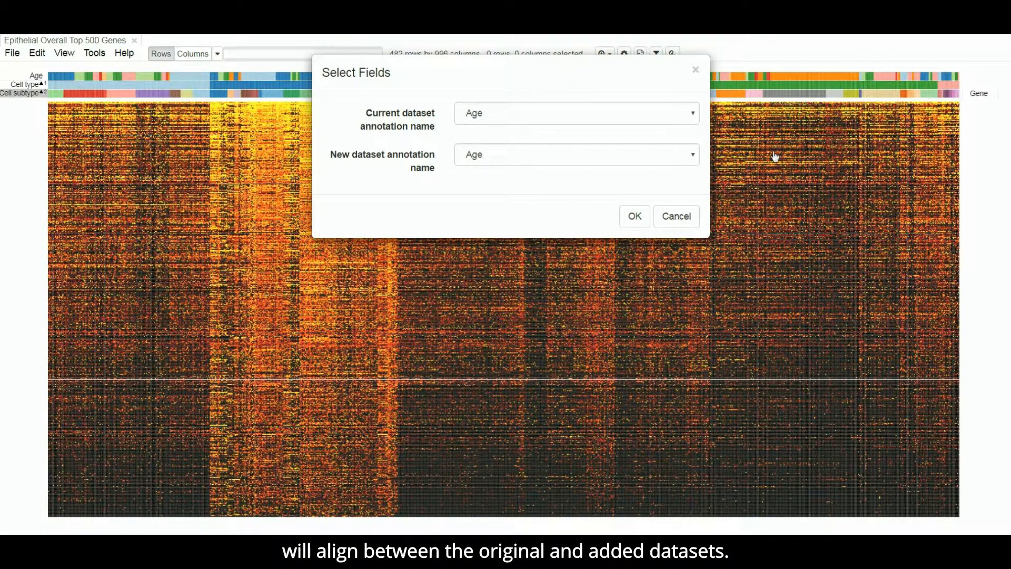
left_click(571, 112)
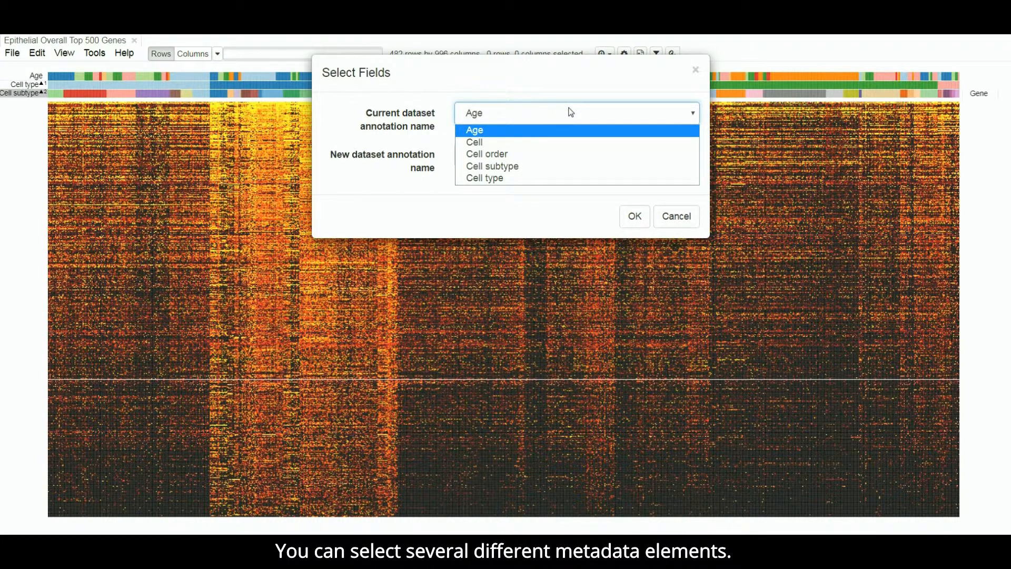
left_click(525, 201)
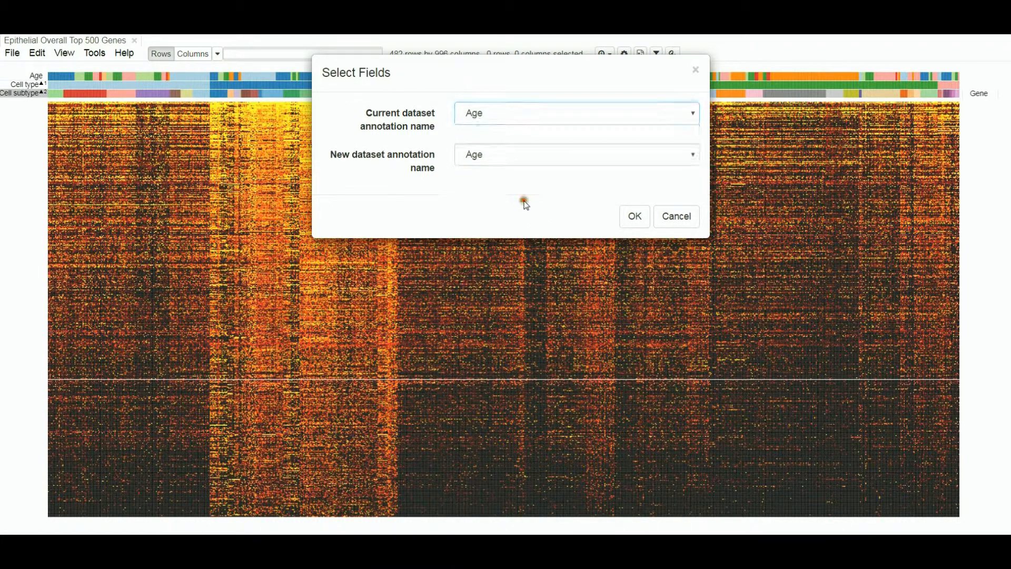
left_click(519, 158)
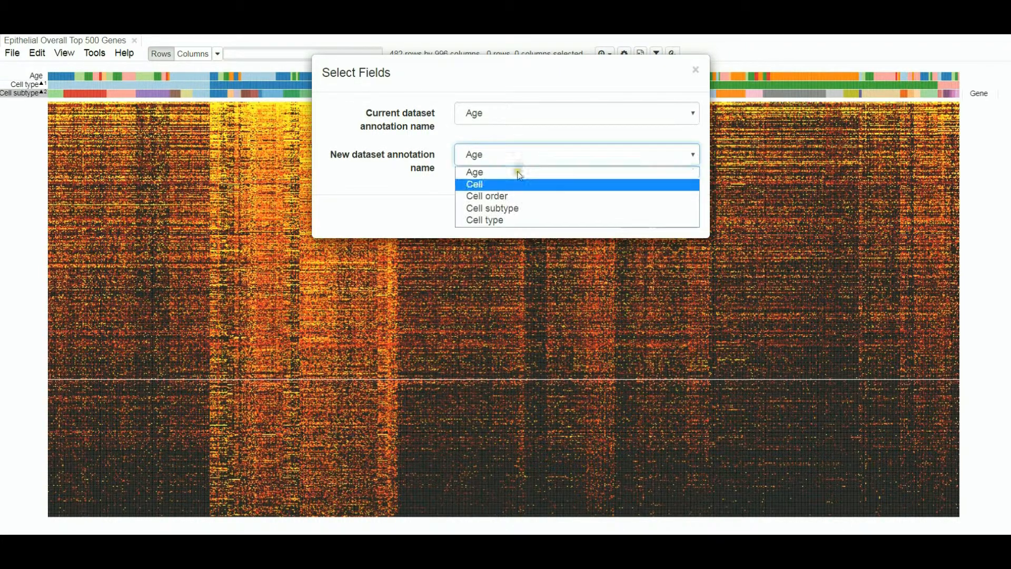
left_click(383, 157)
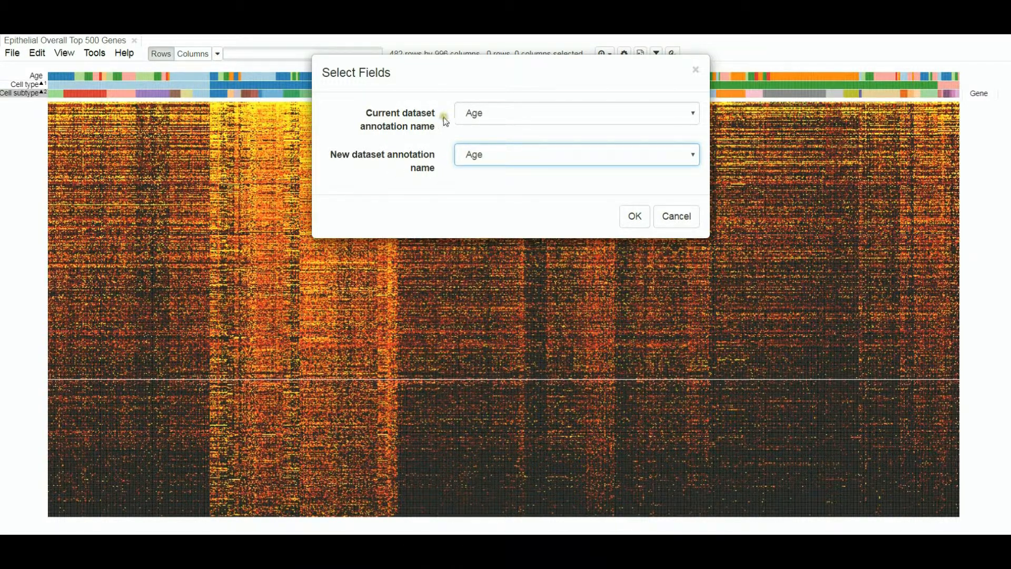
Step: Align the current and new datasets on the Cell annotation and append the AT1_E18.5 rows
left_click(474, 113)
left_click(480, 140)
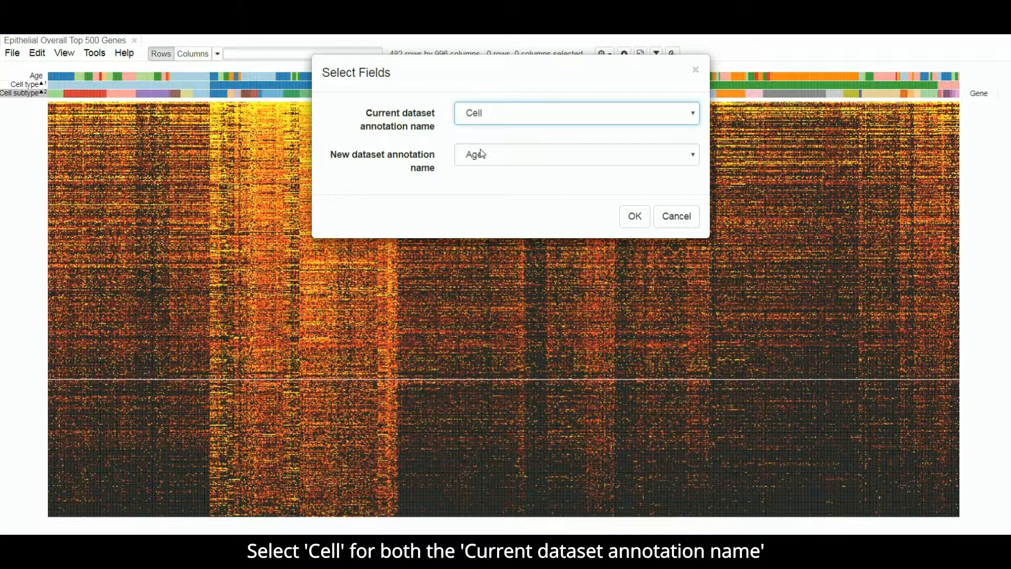
left_click(481, 153)
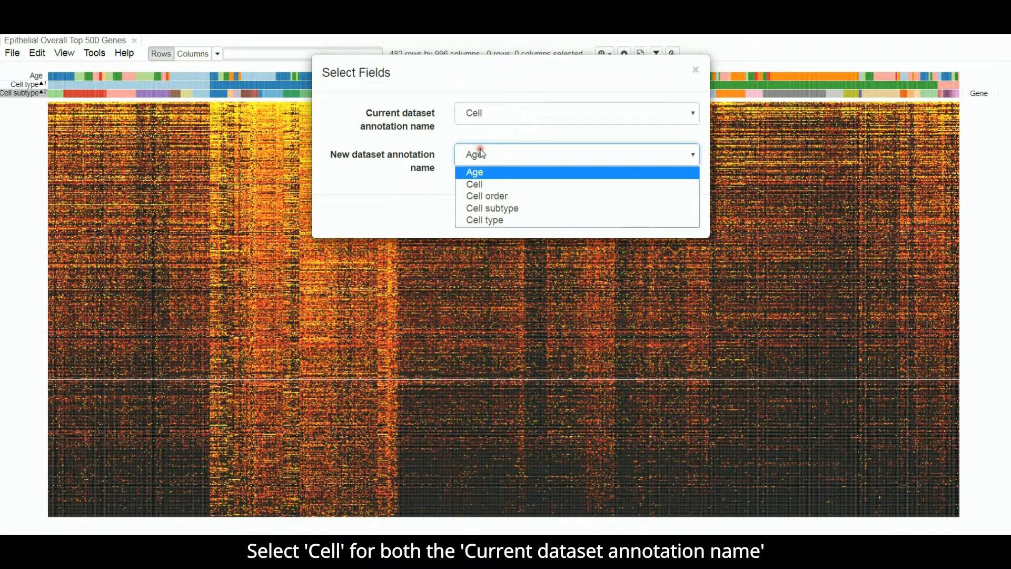
left_click(477, 183)
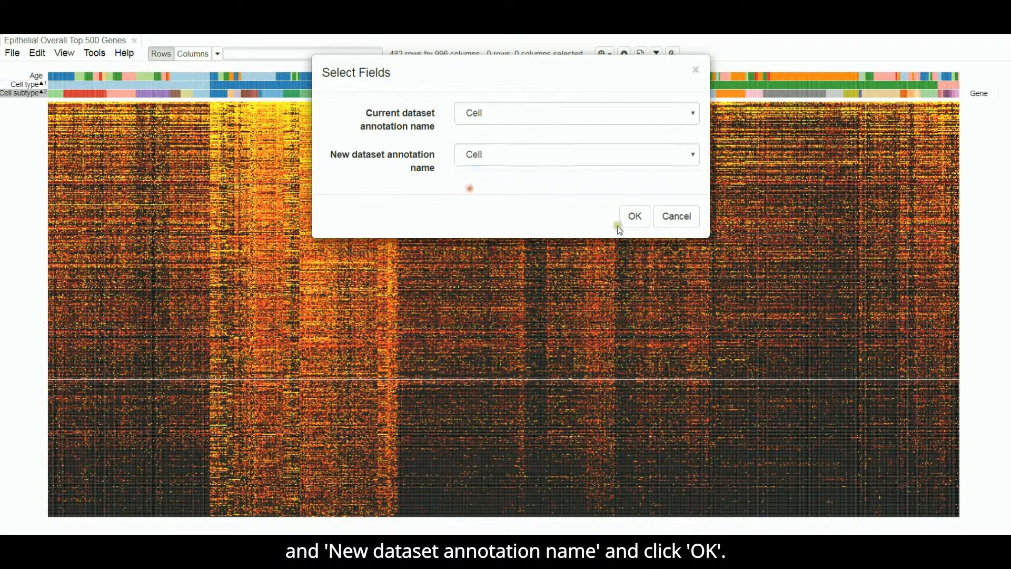
left_click(633, 221)
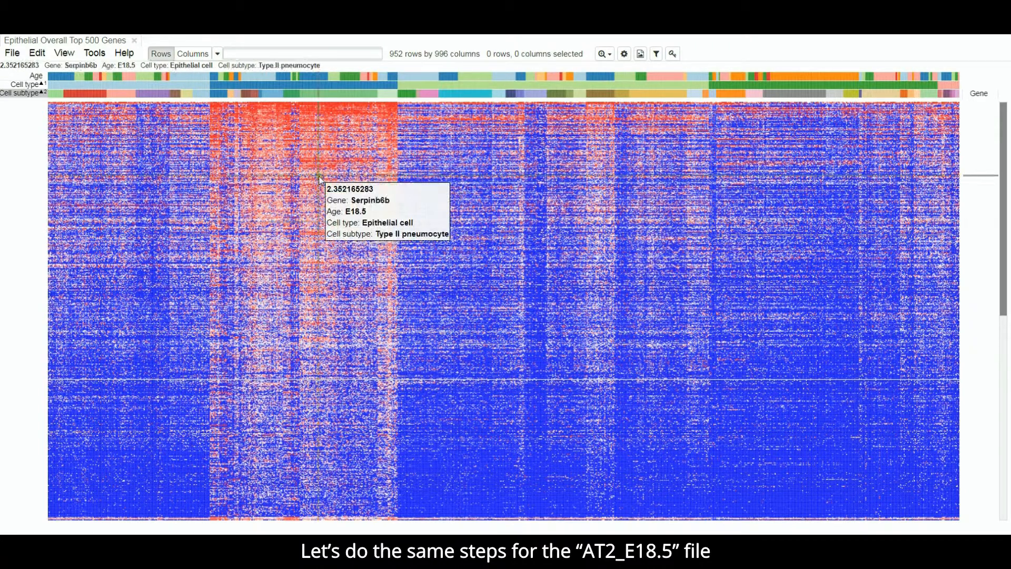
Step: Open AT2_E18.5.gct from the computer and choose to append its rows to the current dataset
left_click(15, 54)
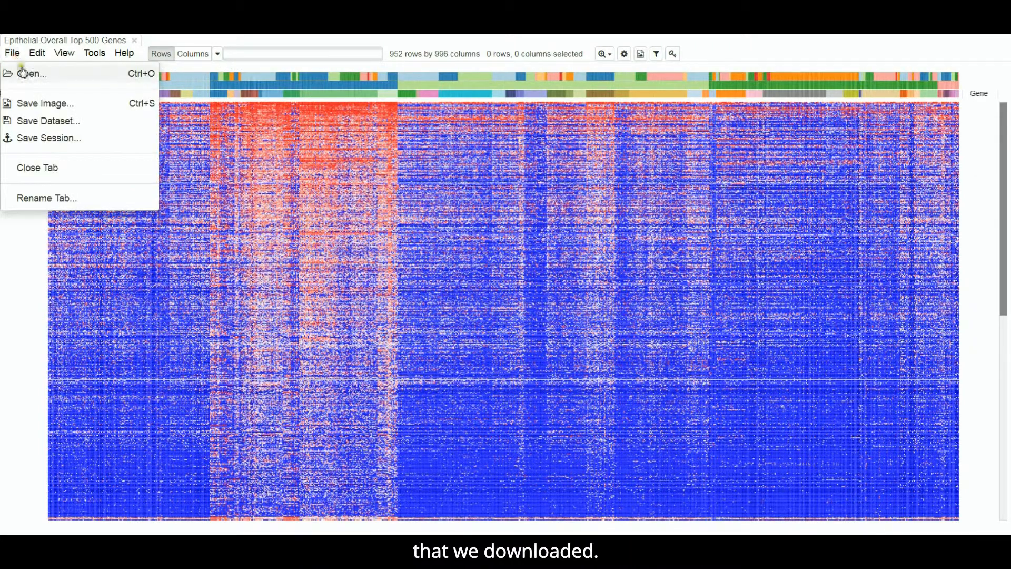
left_click(30, 77)
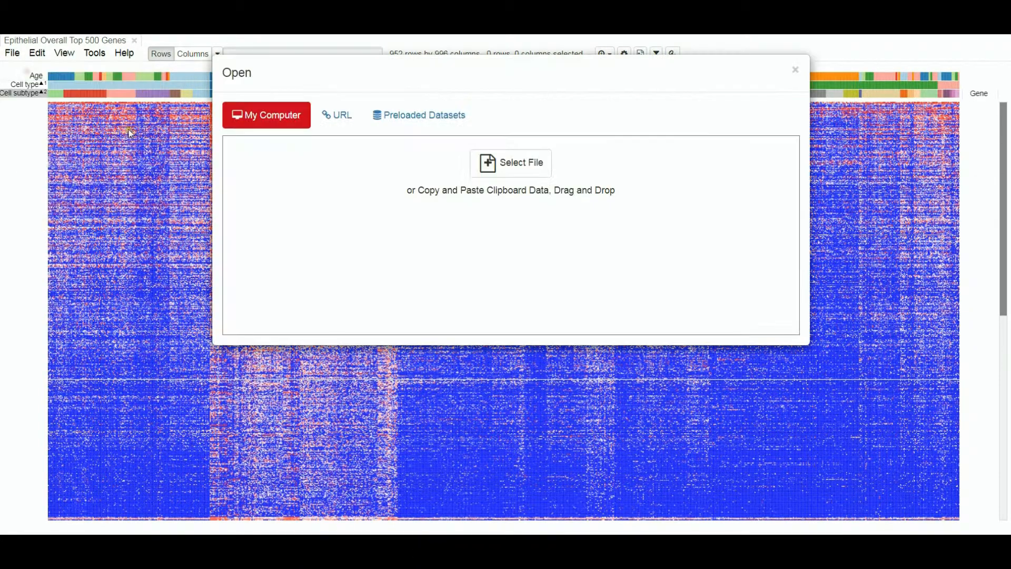
left_click(508, 171)
left_click(506, 169)
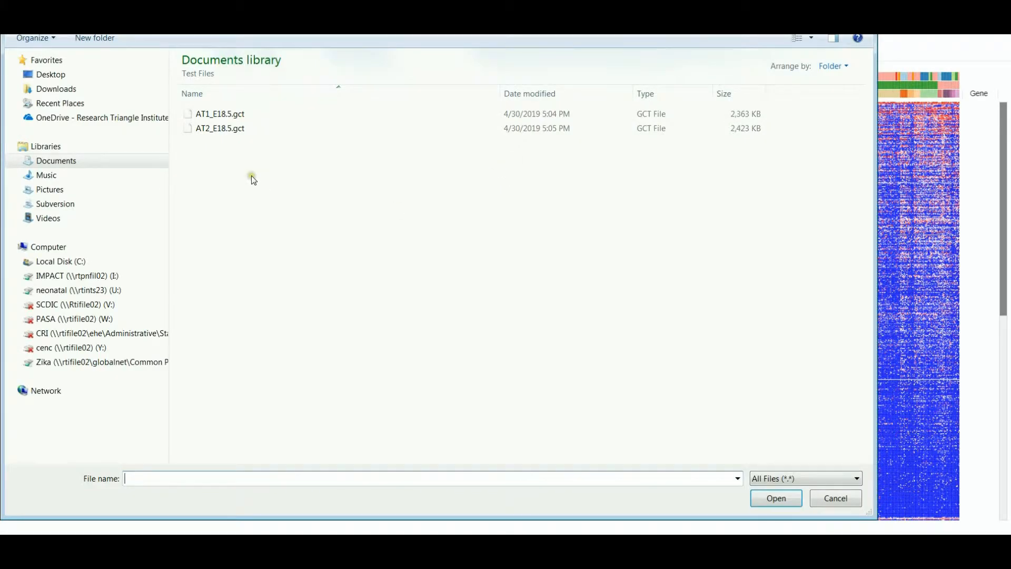
left_click(222, 130)
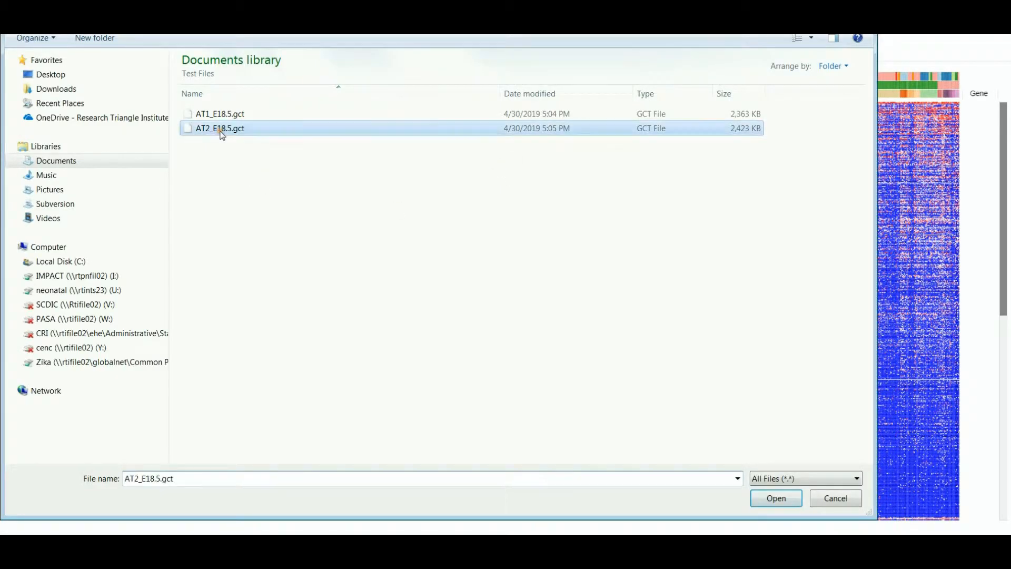
left_click(774, 498)
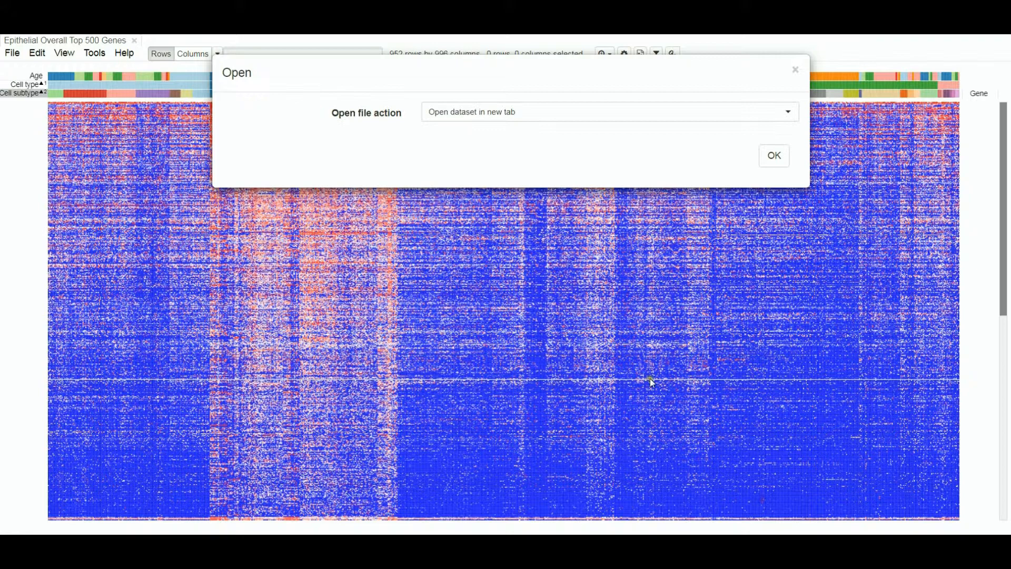
left_click(498, 115)
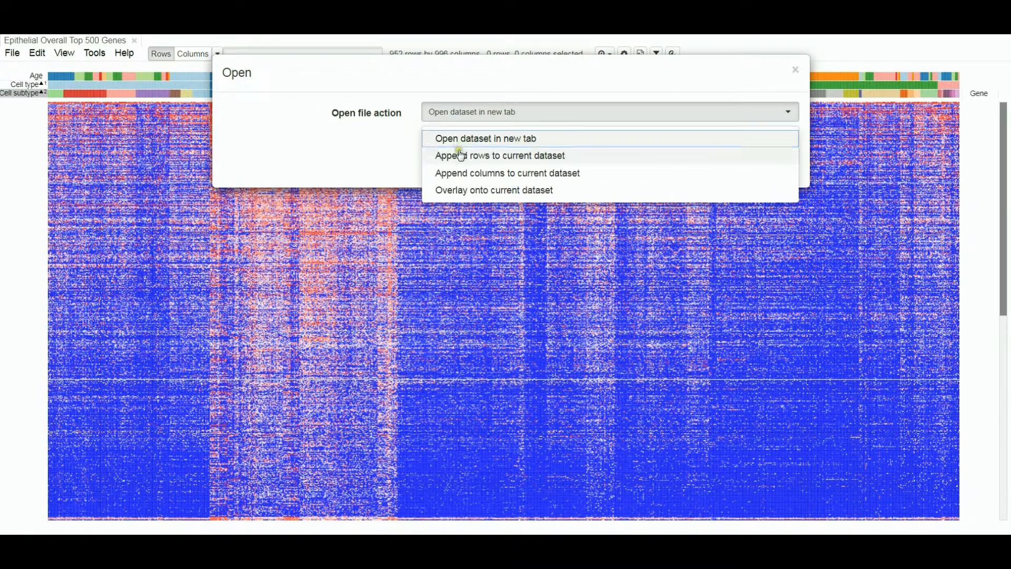
left_click(461, 155)
left_click(781, 160)
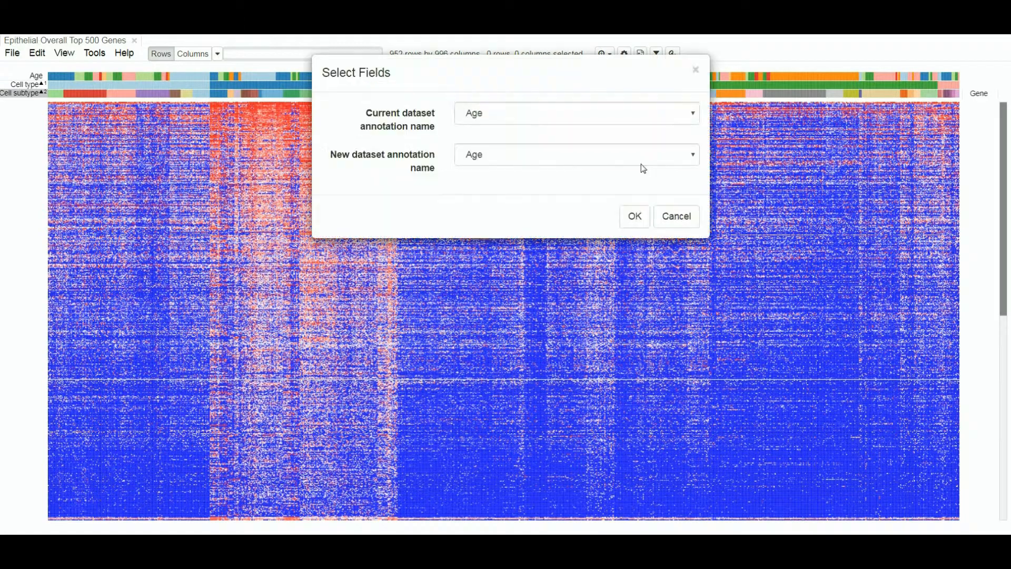
Step: Append the AT2_E18.5 rows by matching the Cell annotation in both datasets, and fit the combined heat map to the window
left_click(510, 112)
left_click(486, 143)
left_click(494, 158)
left_click(477, 184)
left_click(633, 217)
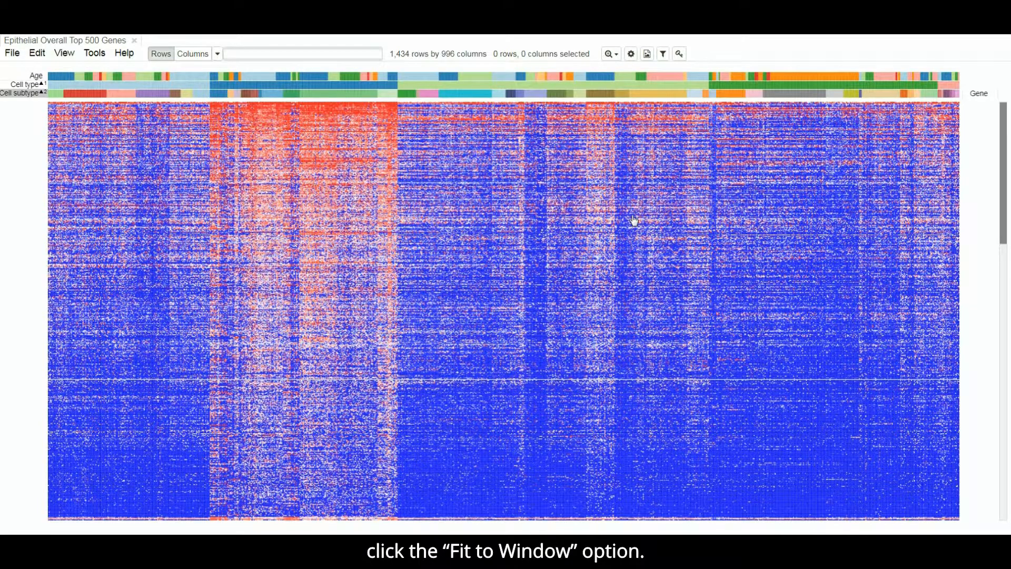
left_click(609, 54)
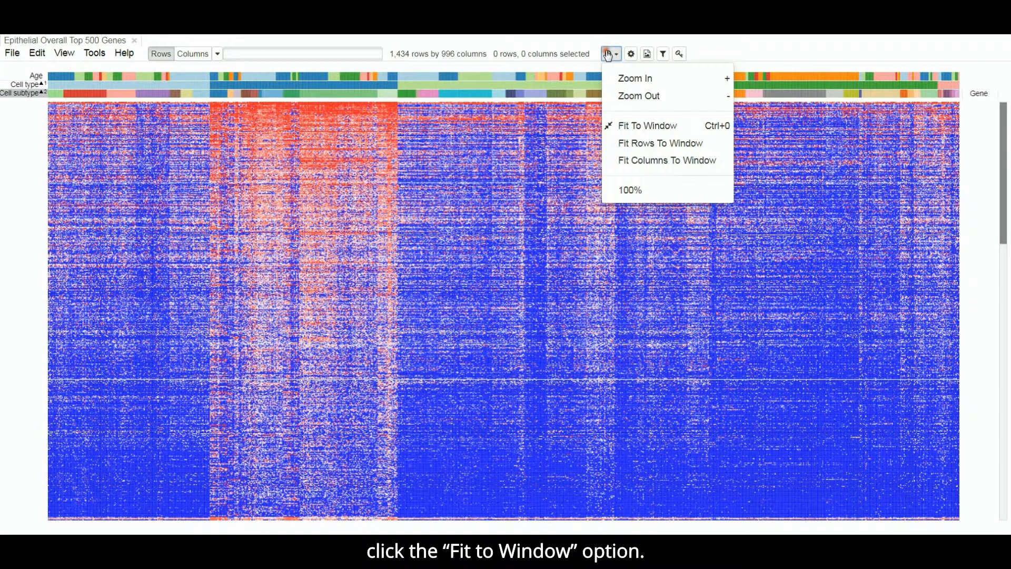
left_click(627, 126)
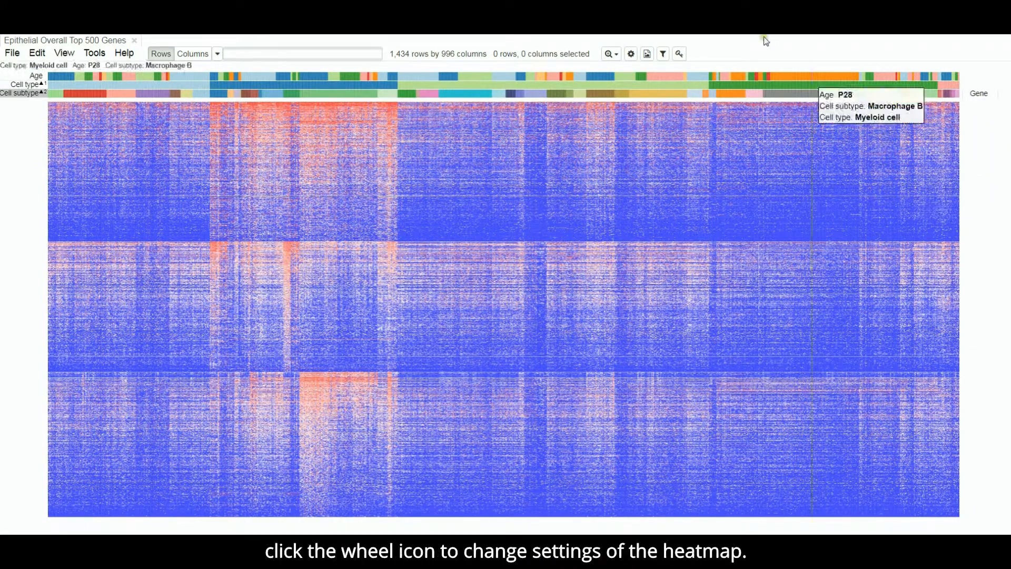
Step: Add Source to the row annotations displayed beside the combined heat map, keeping Gene selected
left_click(631, 54)
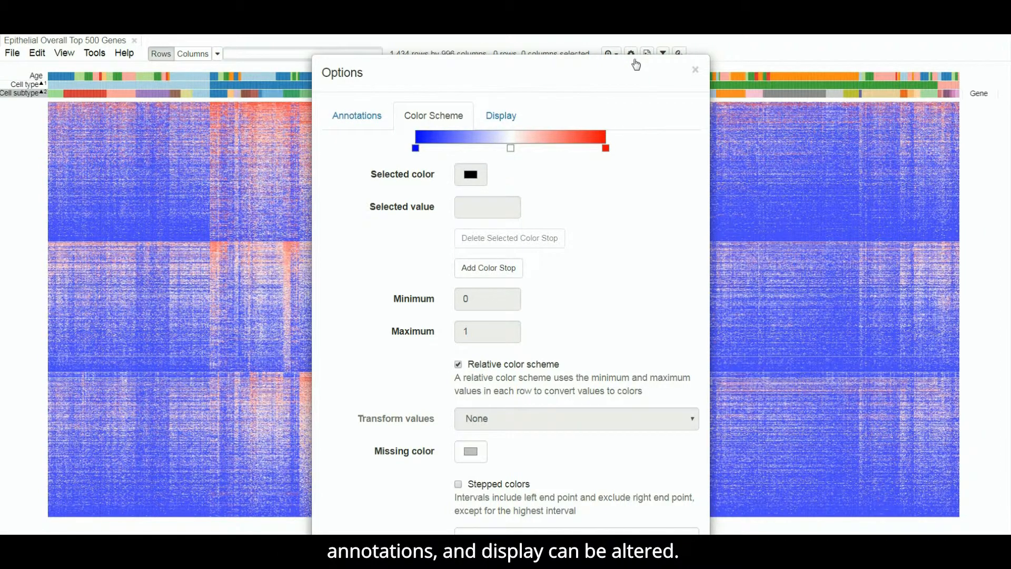
left_click(367, 115)
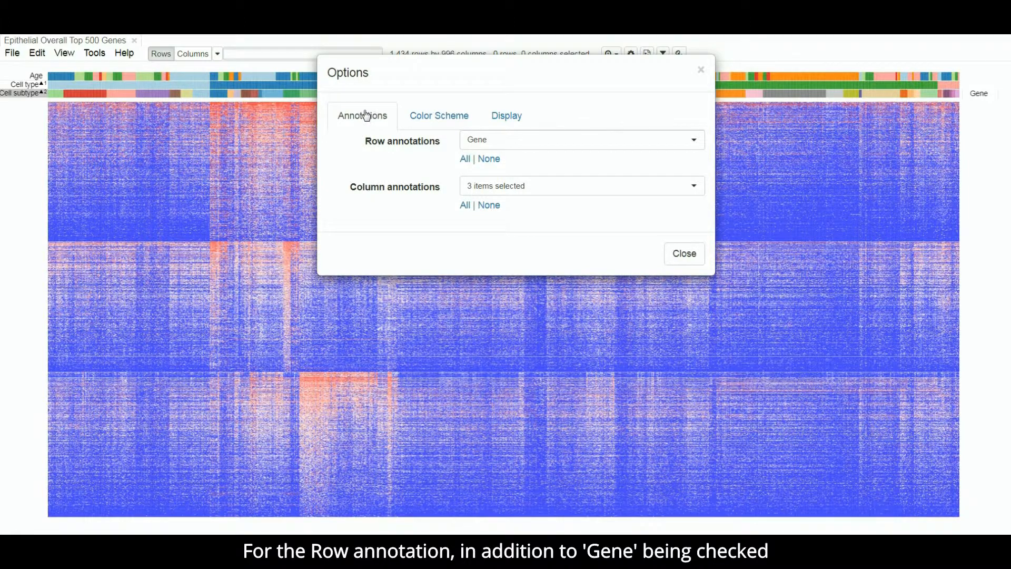
left_click(562, 141)
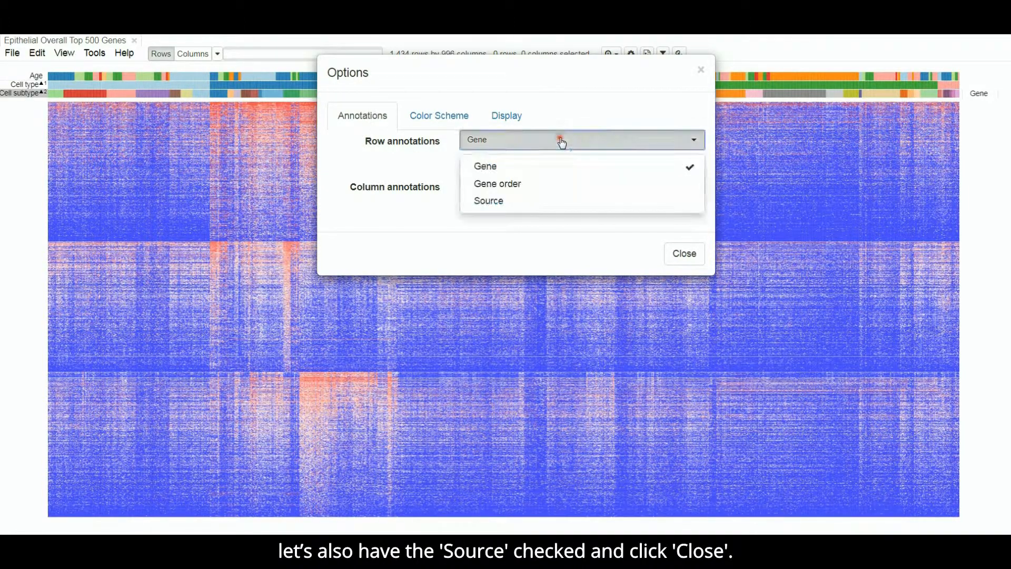
left_click(520, 202)
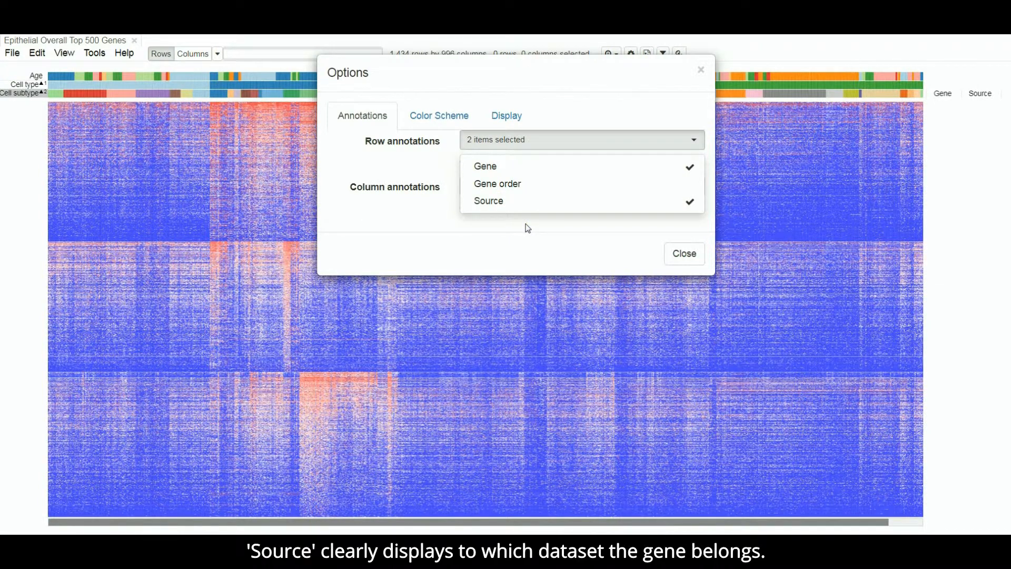
left_click(677, 253)
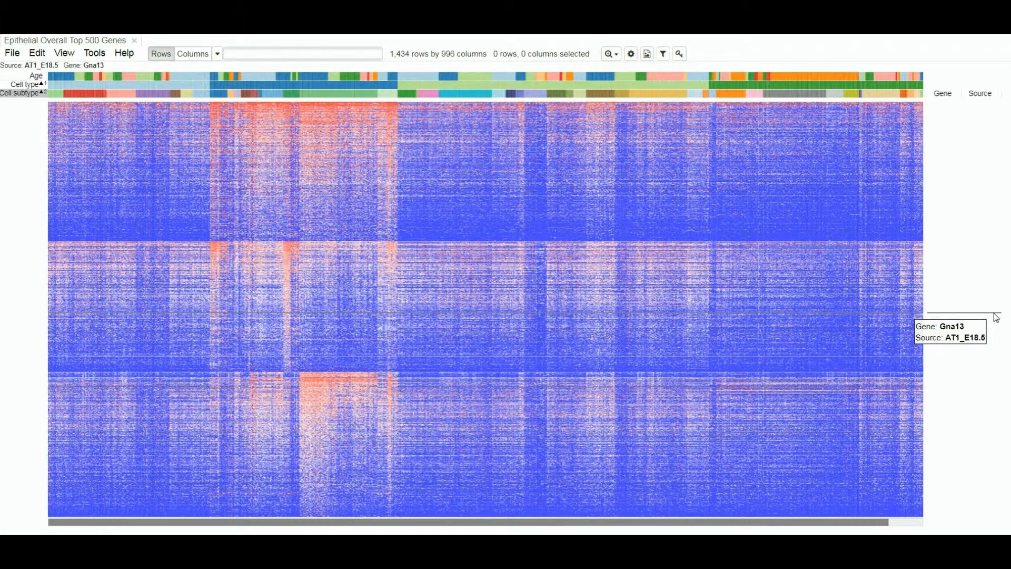
Step: Show the Source row annotation in color and inspect which dataset the rows along its color bar belong to
mouse_move(978, 120)
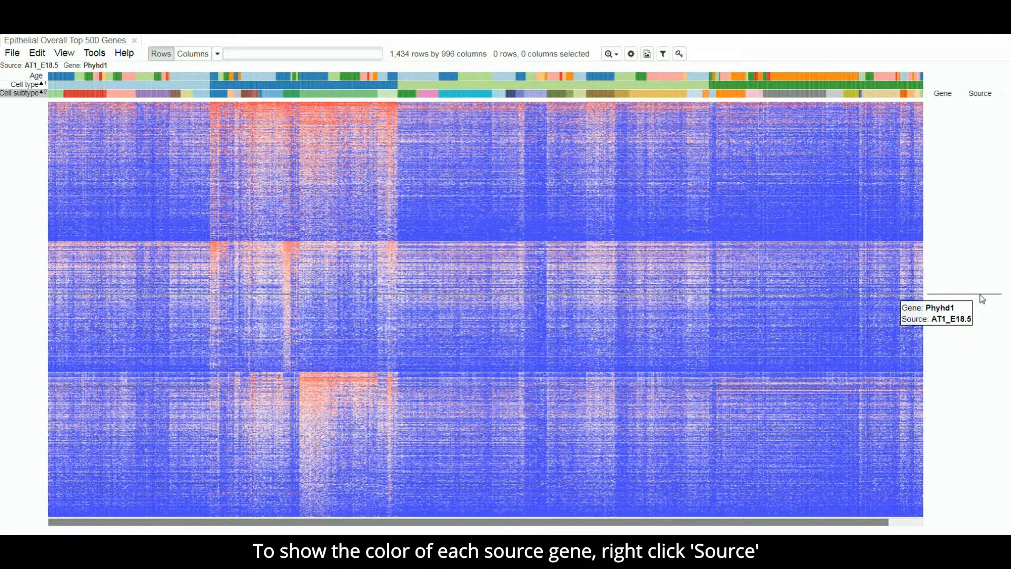
right_click(990, 96)
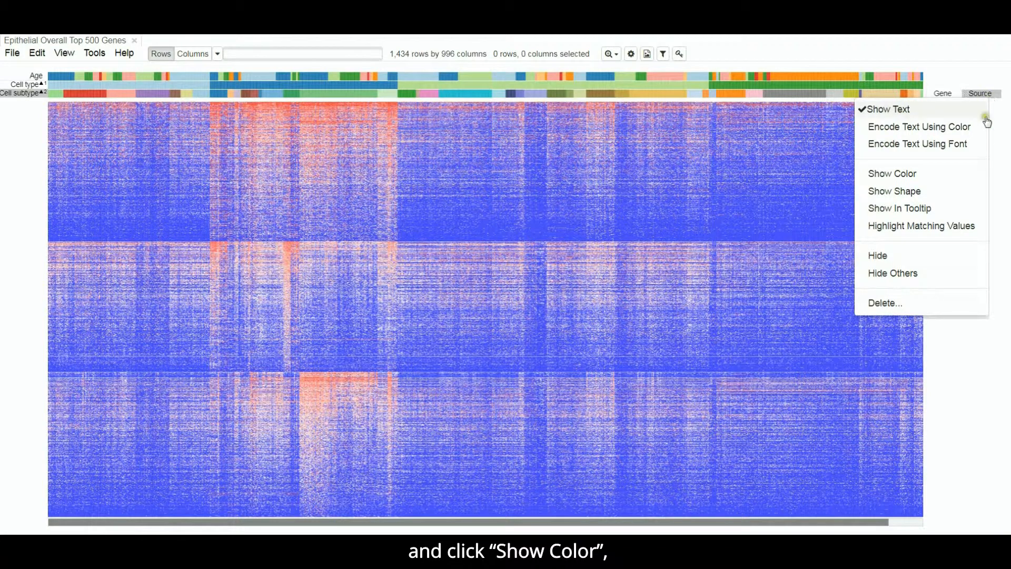
left_click(929, 182)
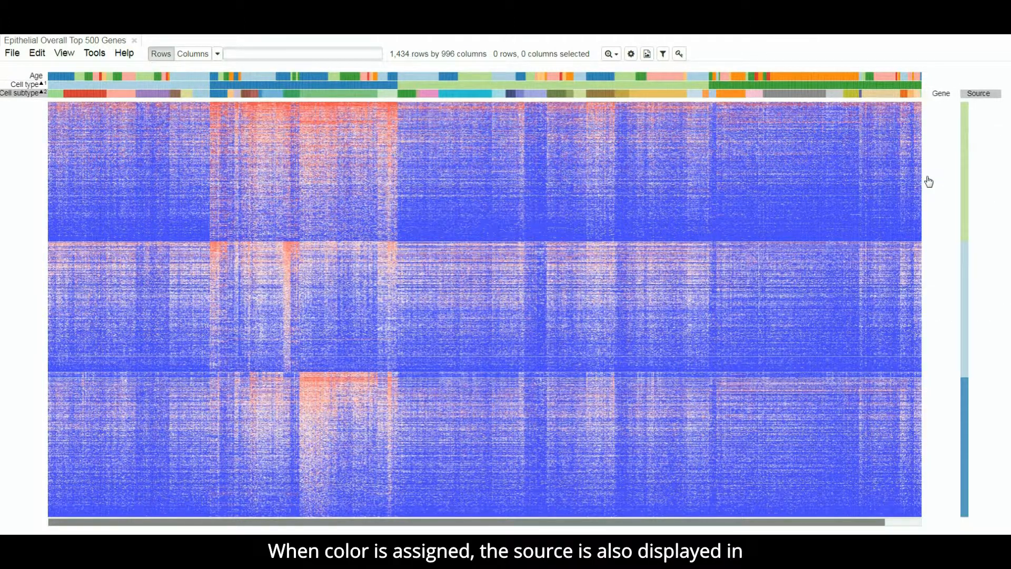
mouse_move(967, 161)
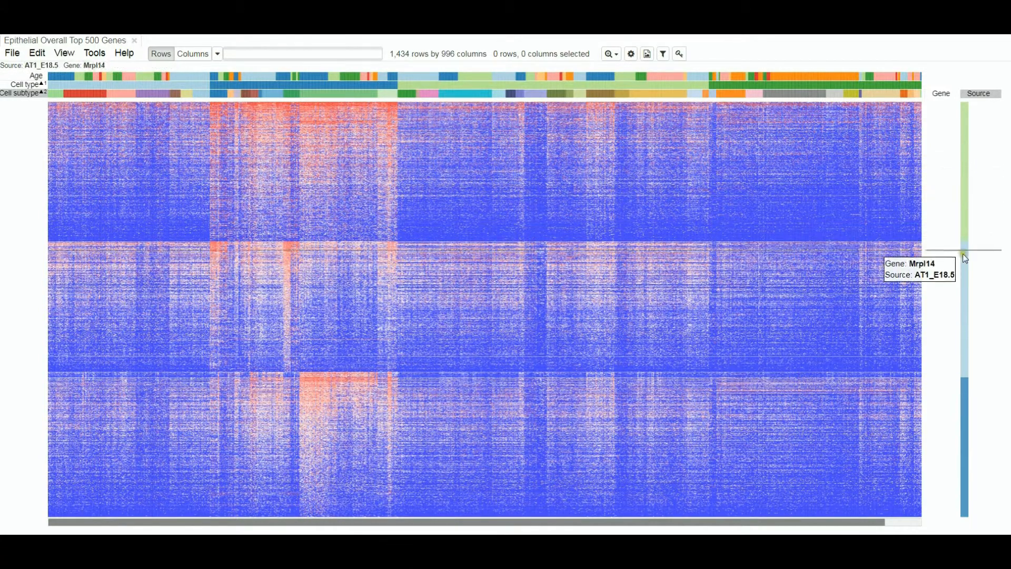